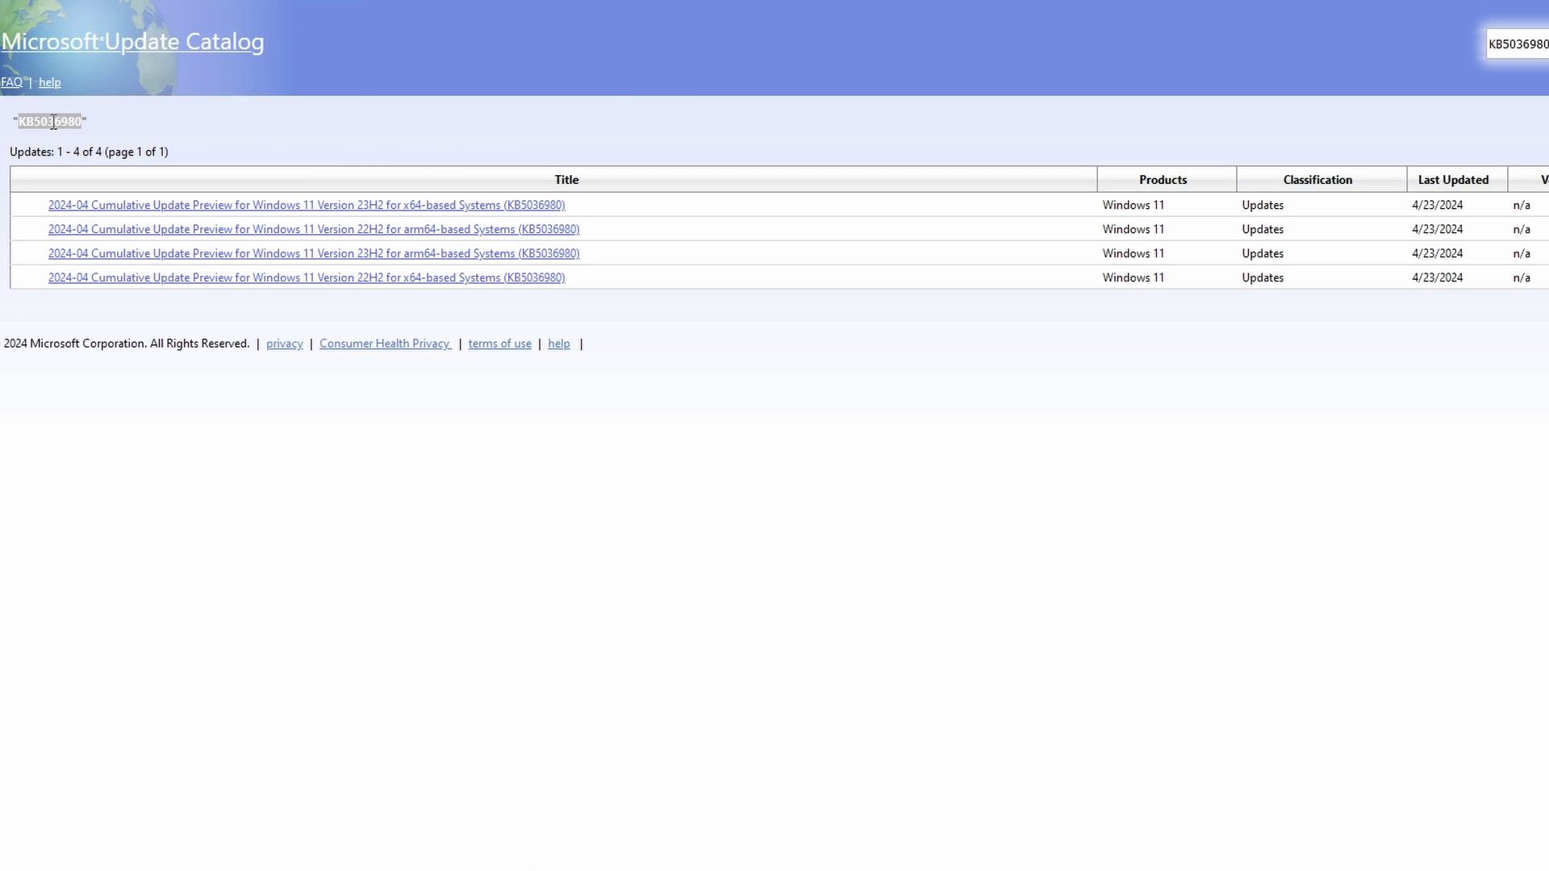
Step: Read the Windows Blogs post about Windows changes for the Digital Markets Act in the European Economic Area
left_click(231, 121)
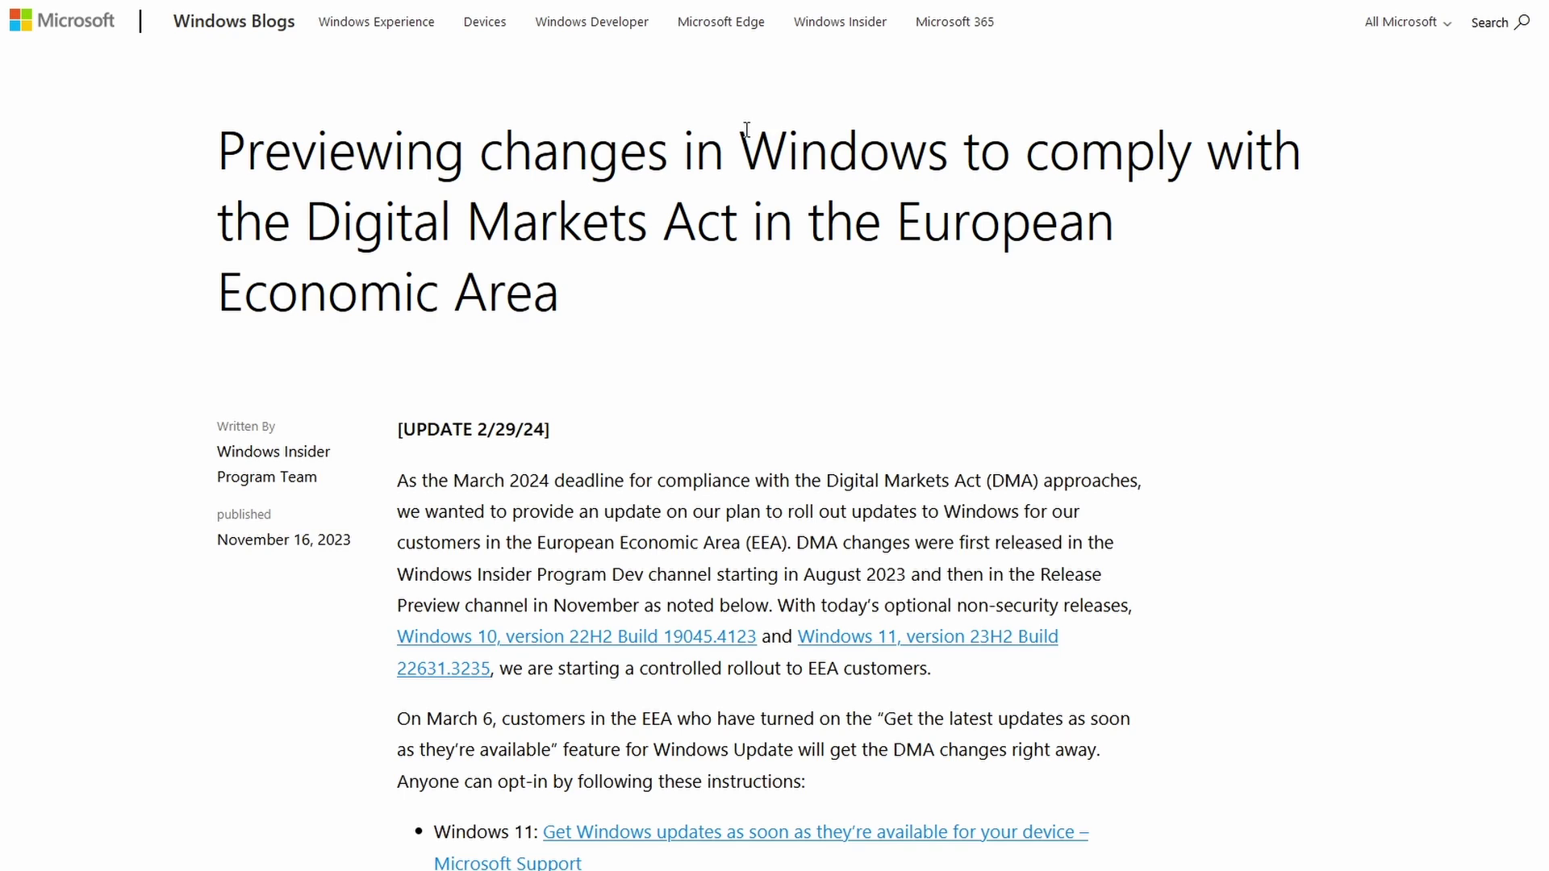
scroll(806, 133, "down", 5)
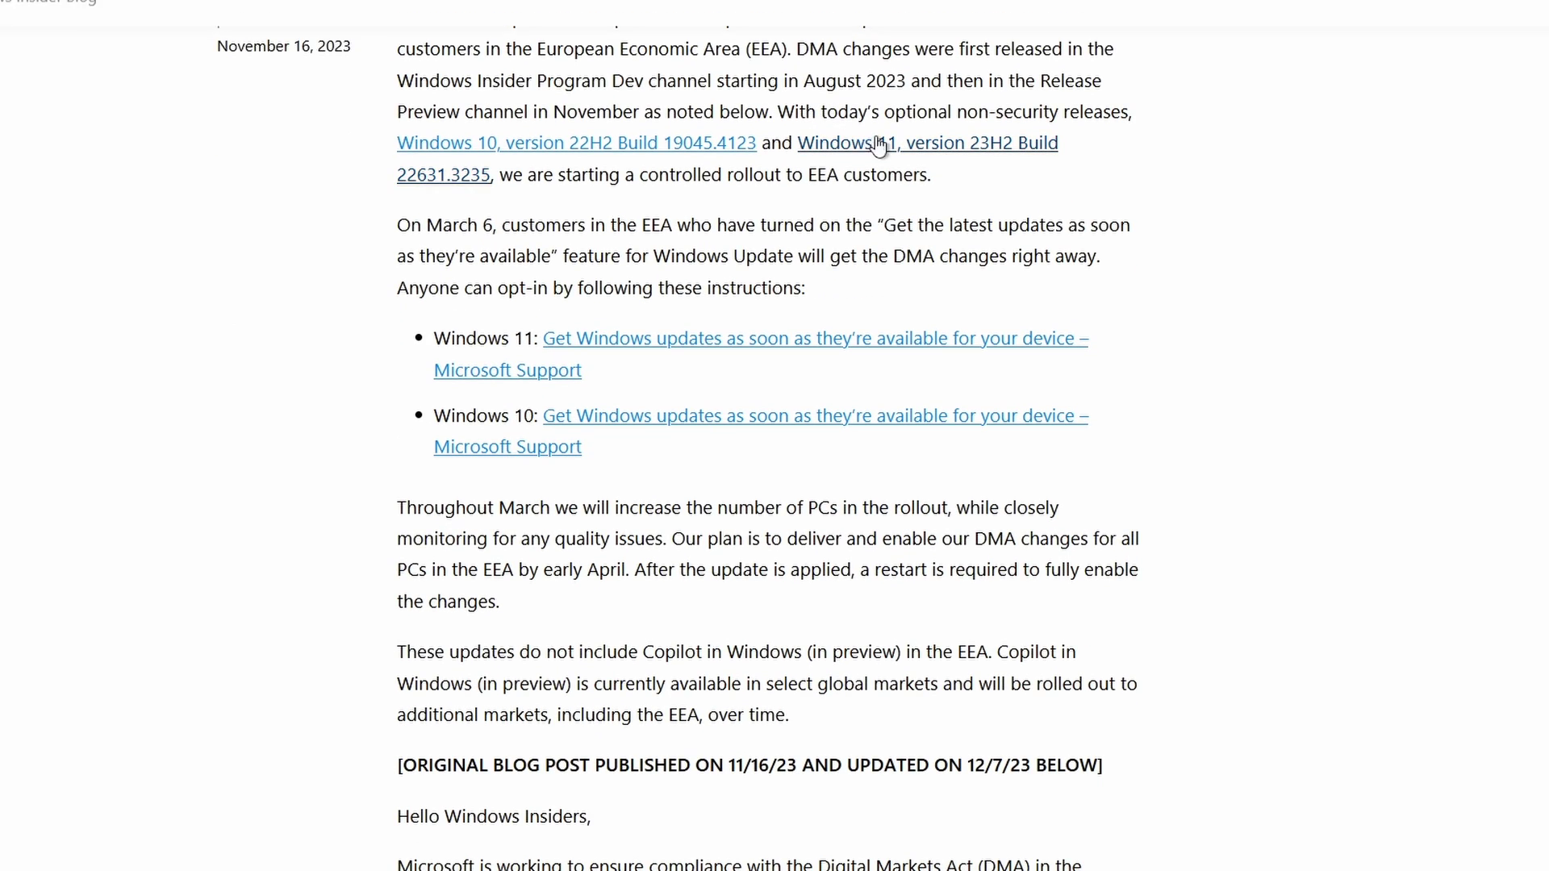
scroll(879, 217, "down", 15)
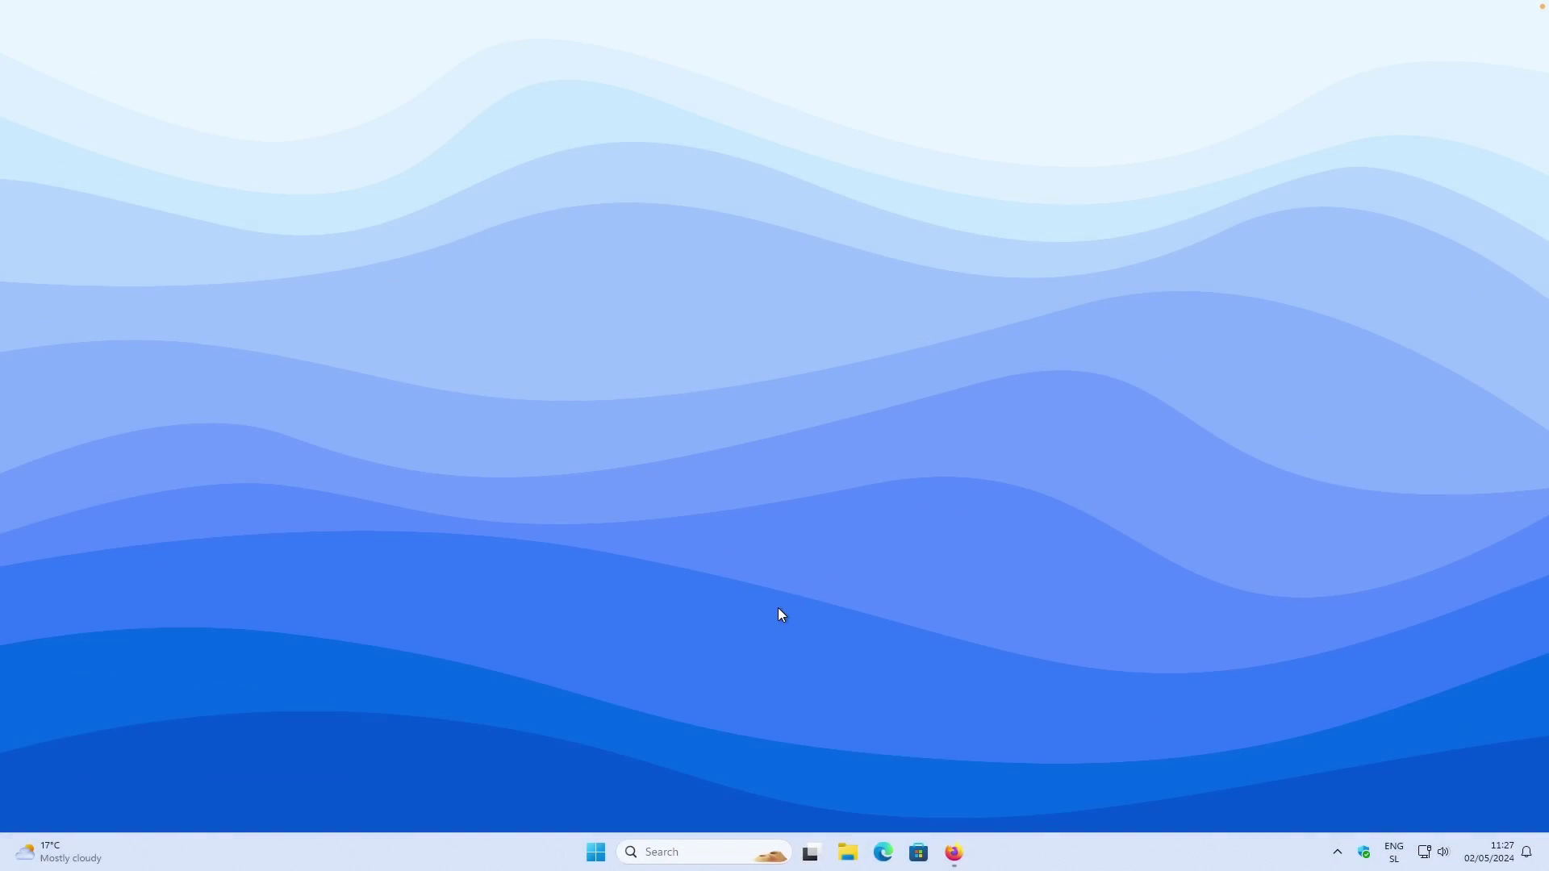
Step: Examine the Start menu's search suggestions and its account menu for promotional content
left_click(598, 852)
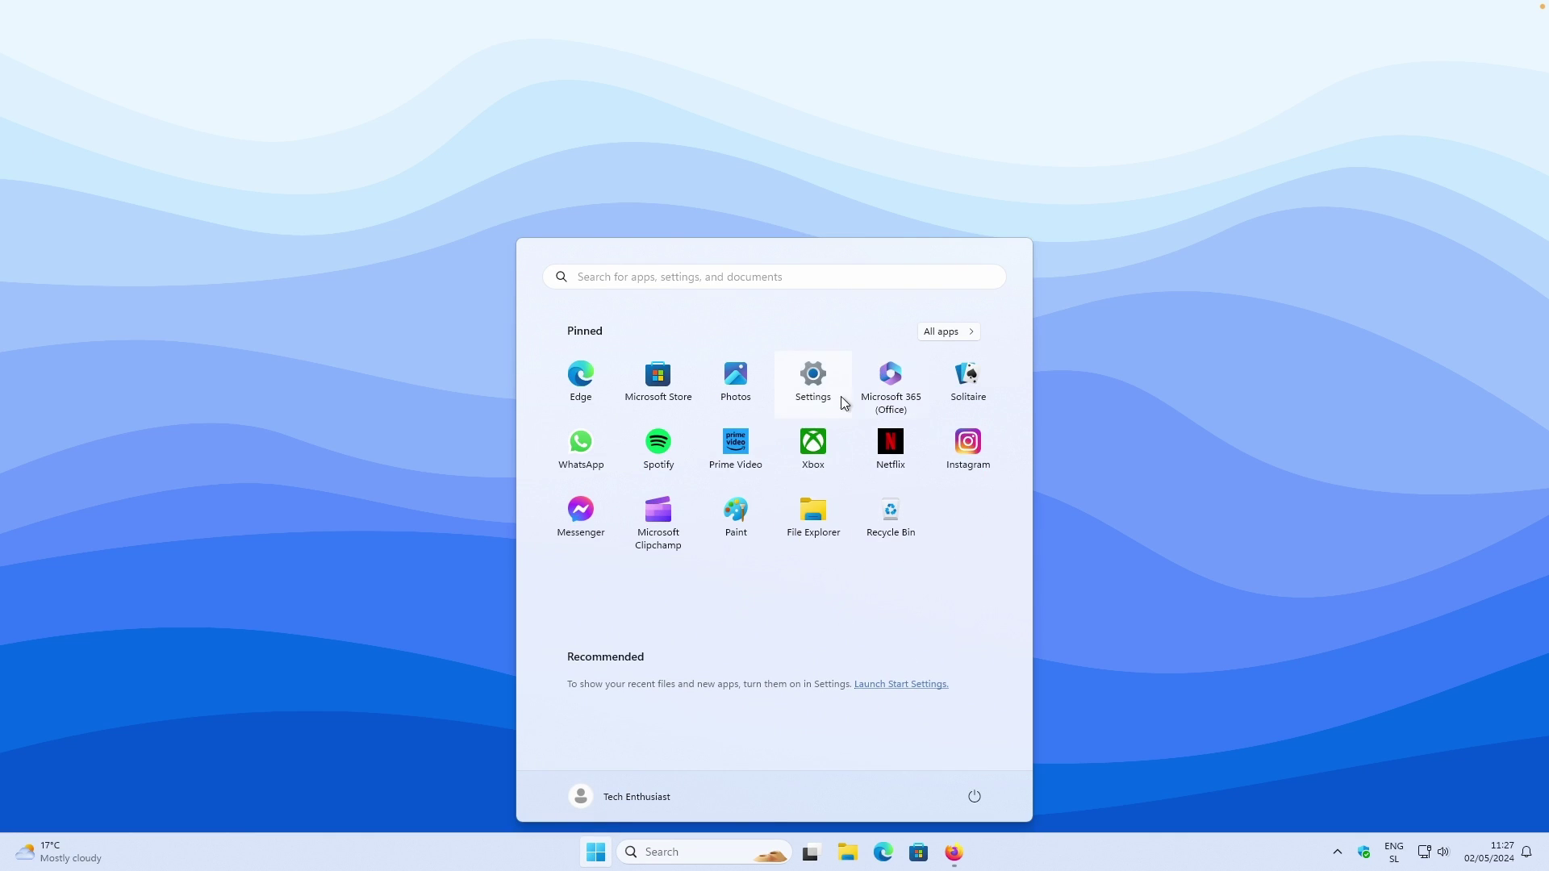
left_click(879, 282)
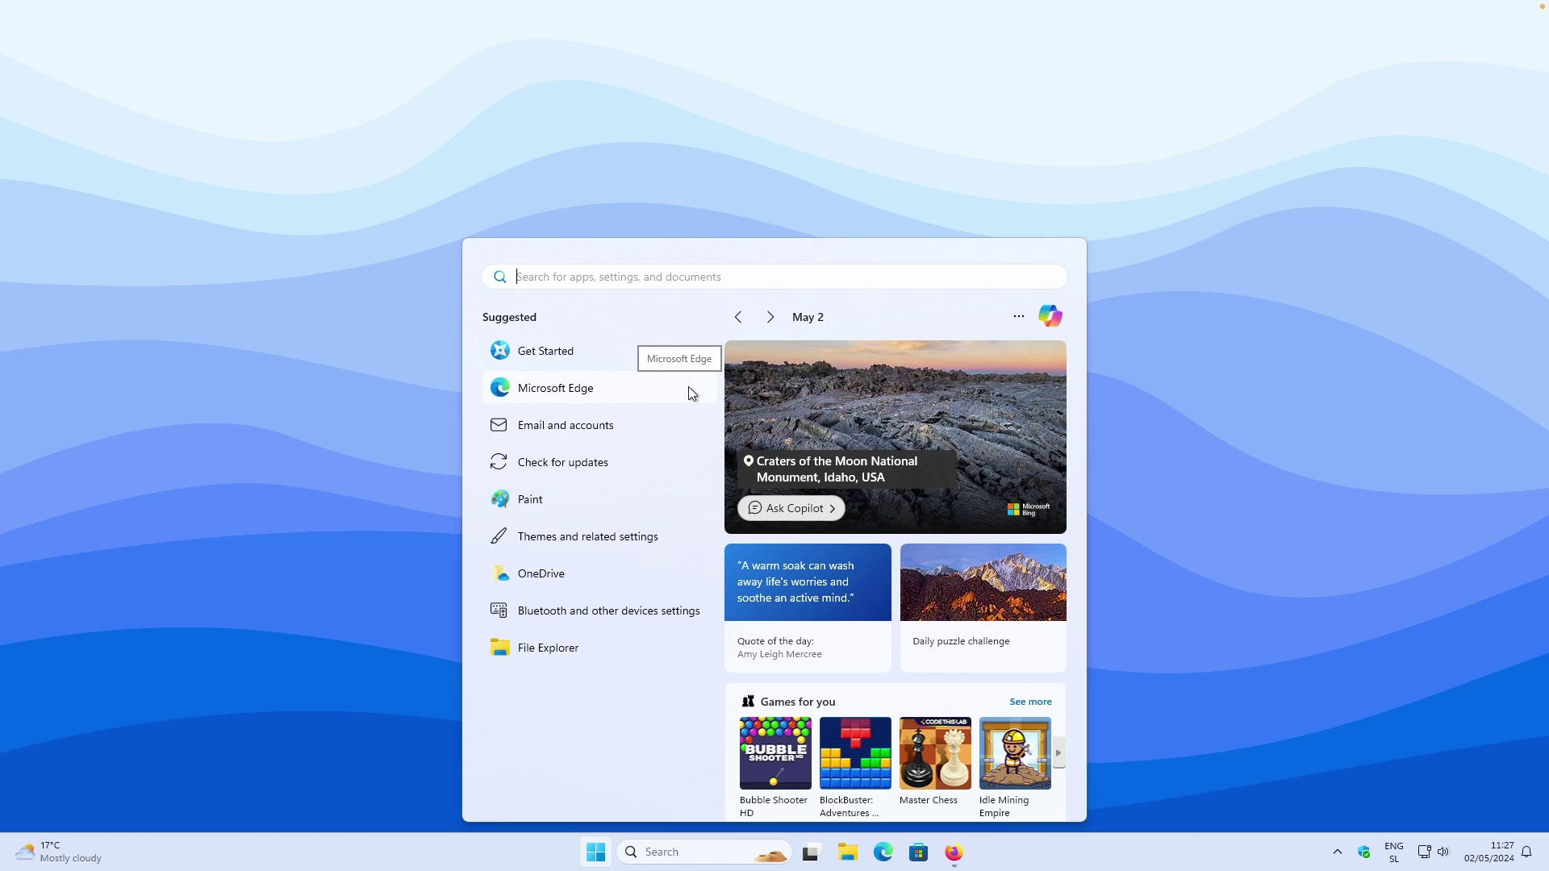
left_click(595, 852)
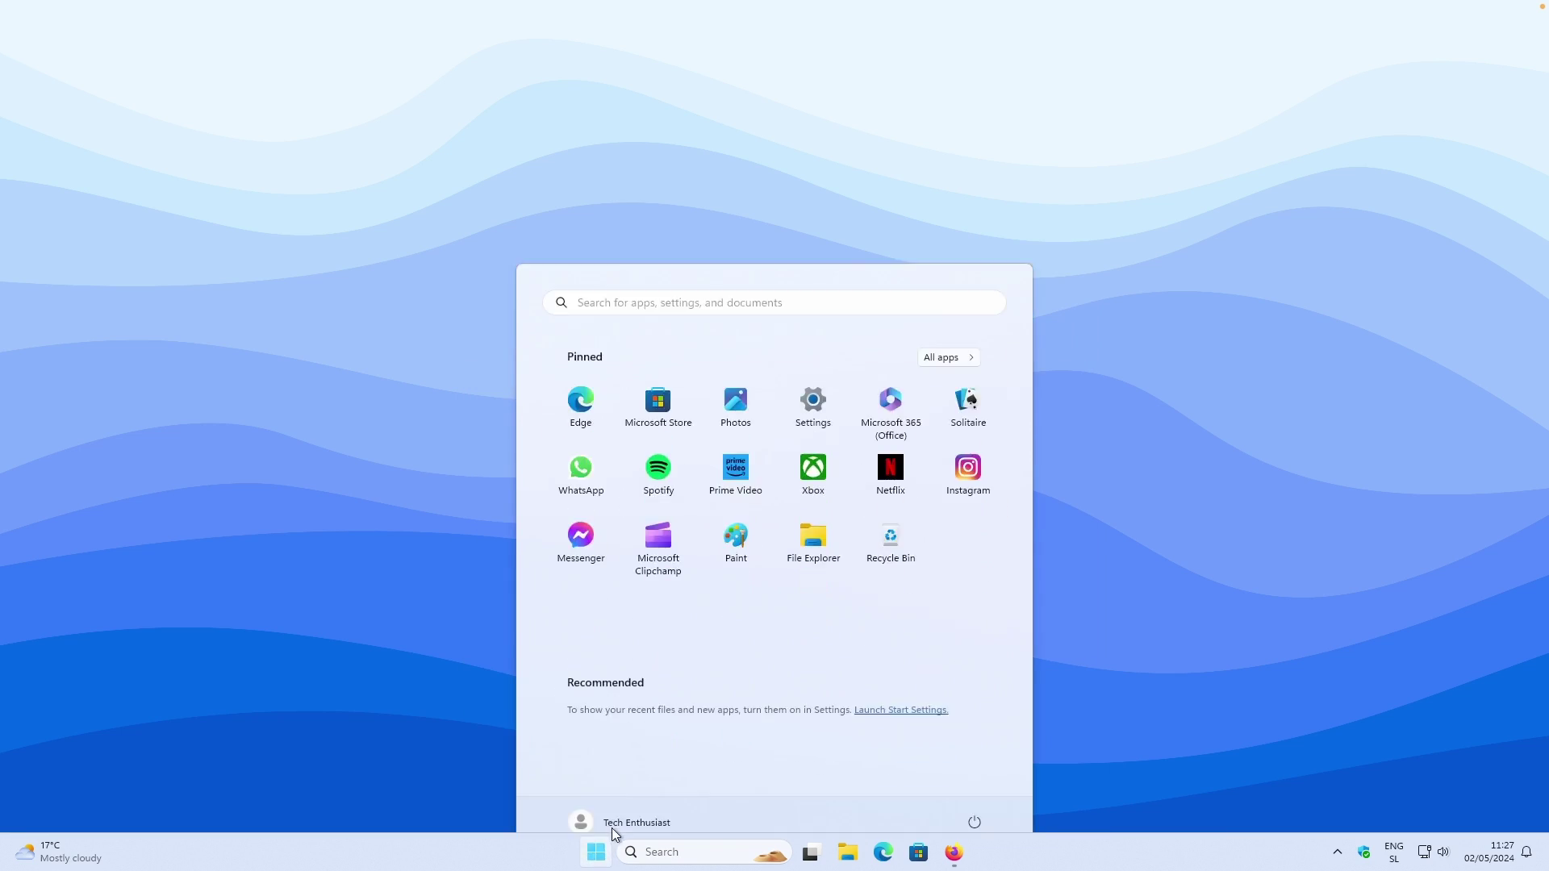
left_click(619, 797)
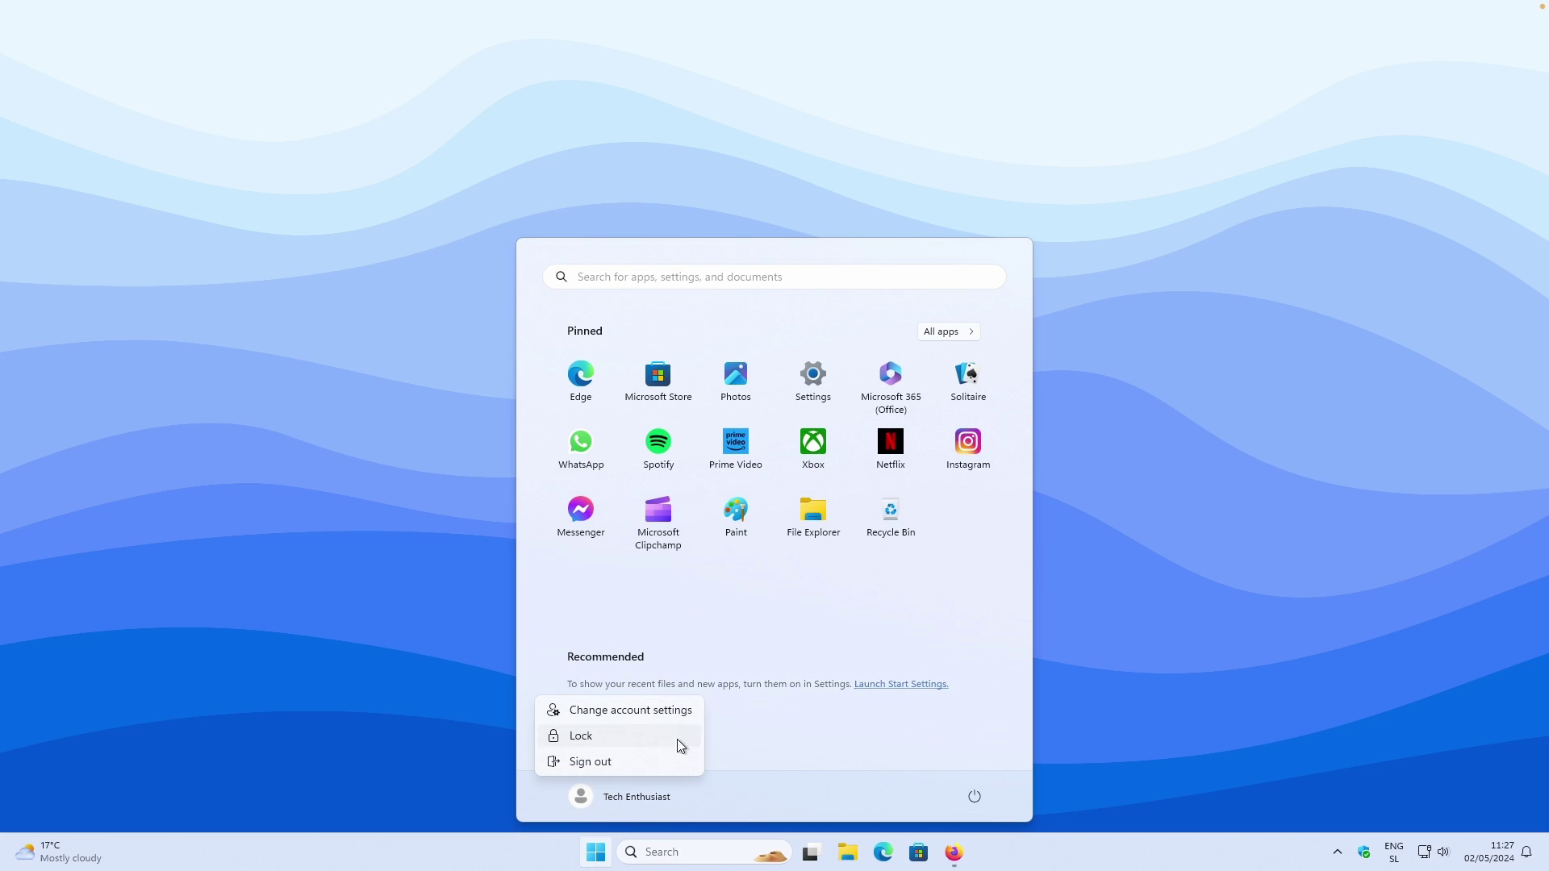
left_click(745, 604)
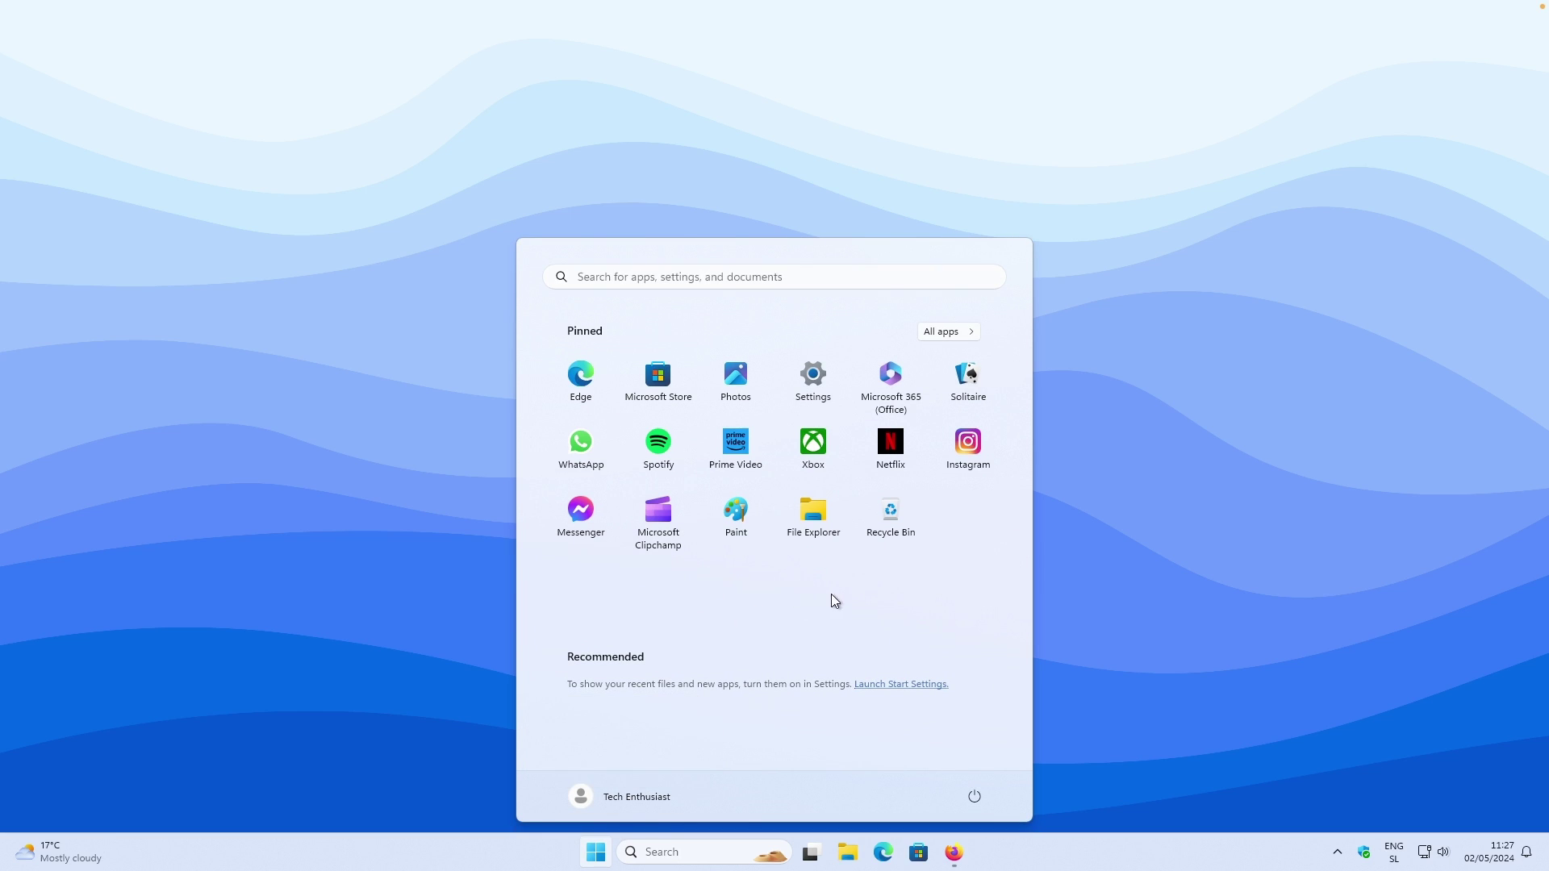
Step: In Windows Settings, open the Start page under Personalization to review its recommendation options
left_click(815, 377)
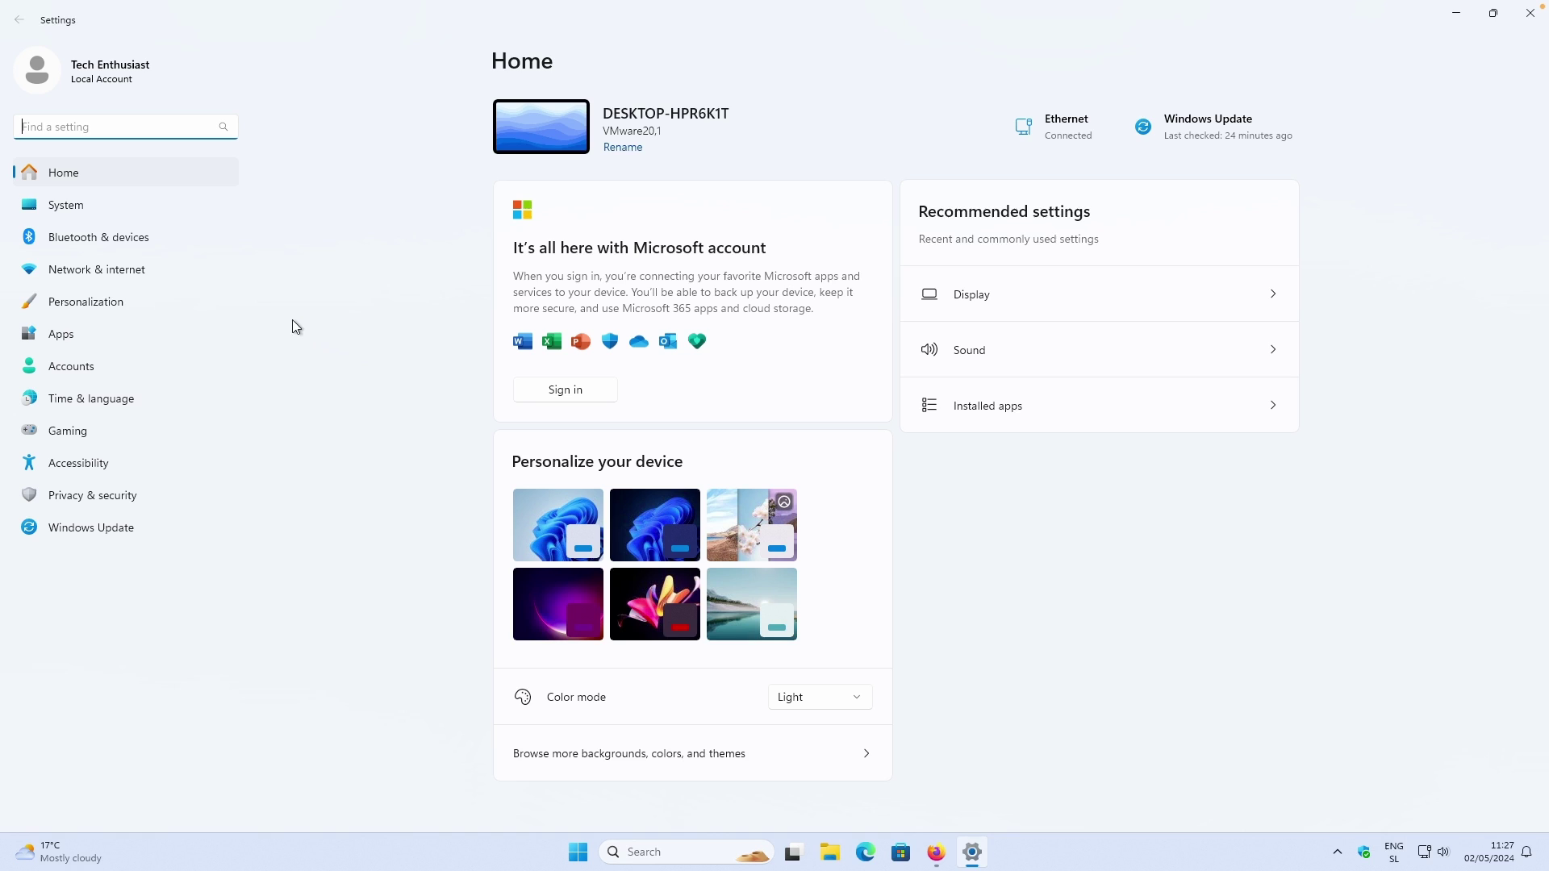
left_click(156, 293)
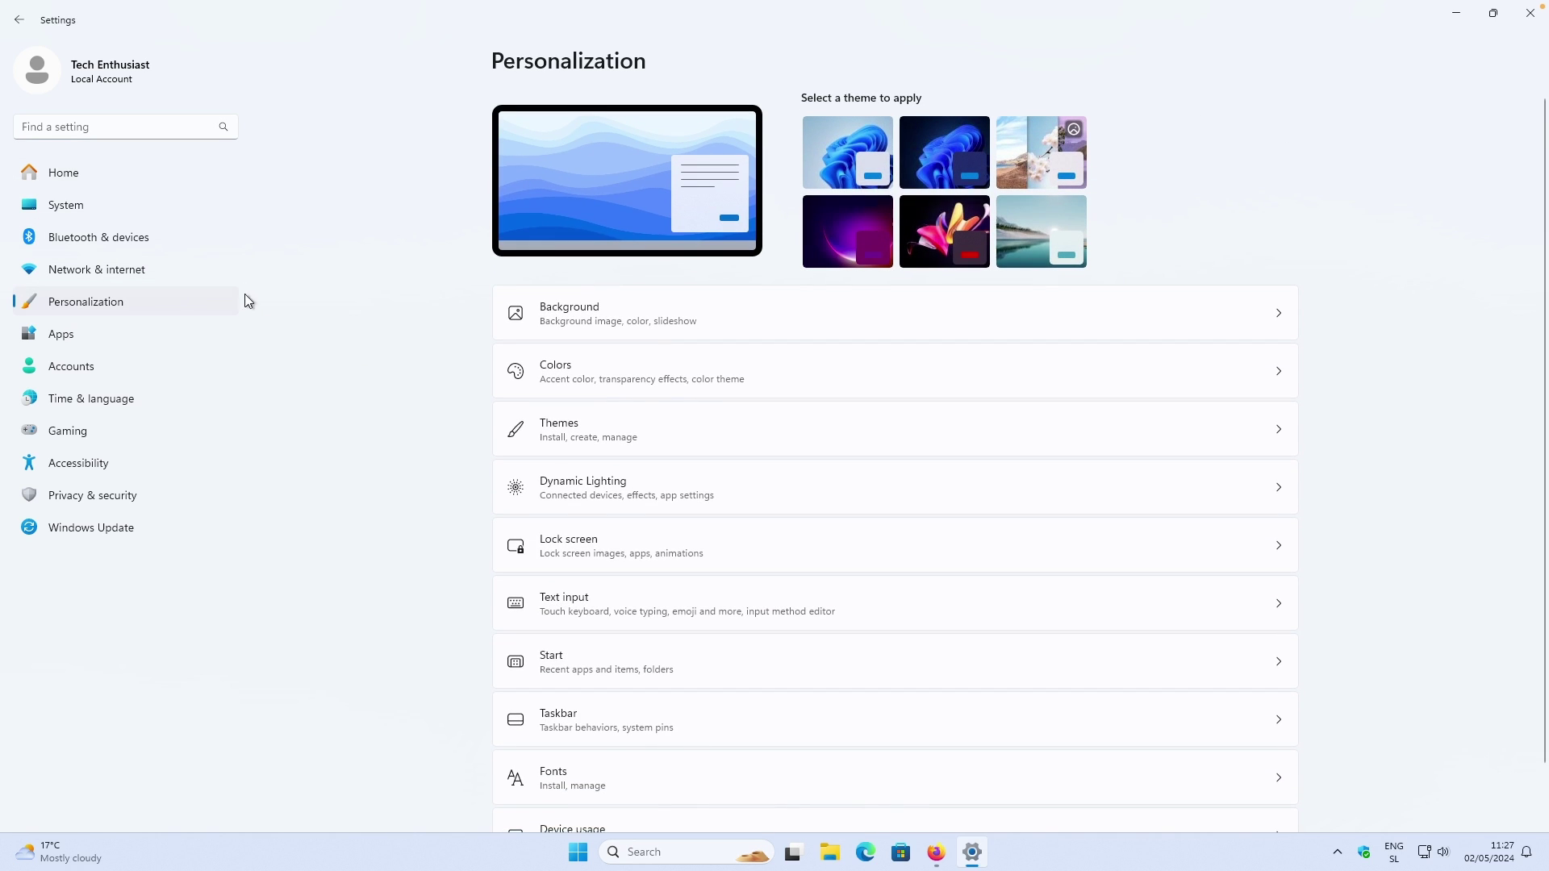
scroll(581, 446, "down", 1)
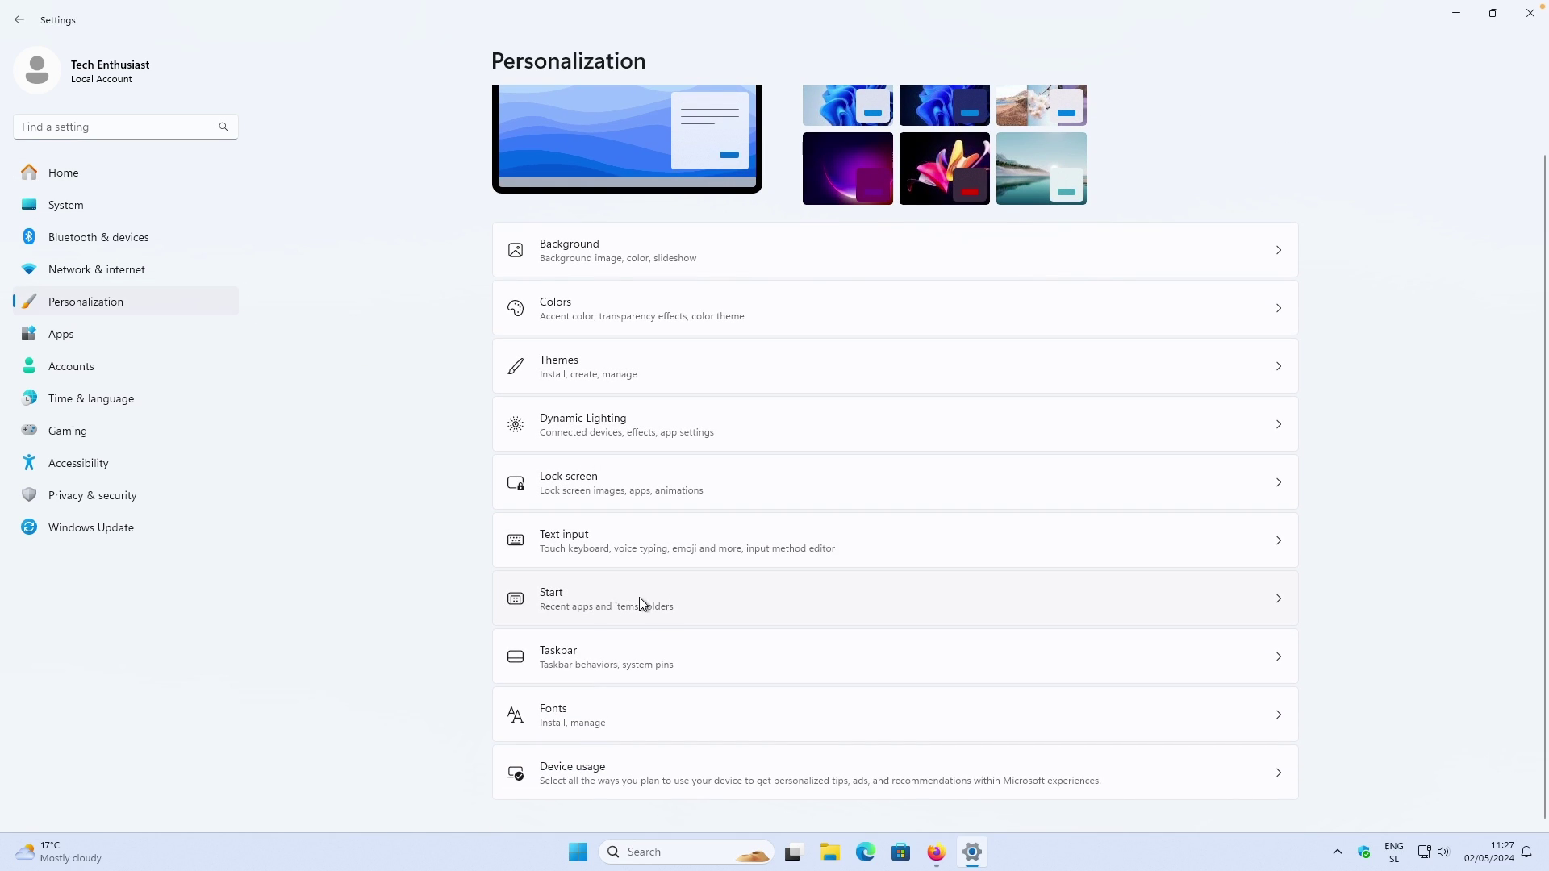
left_click(710, 598)
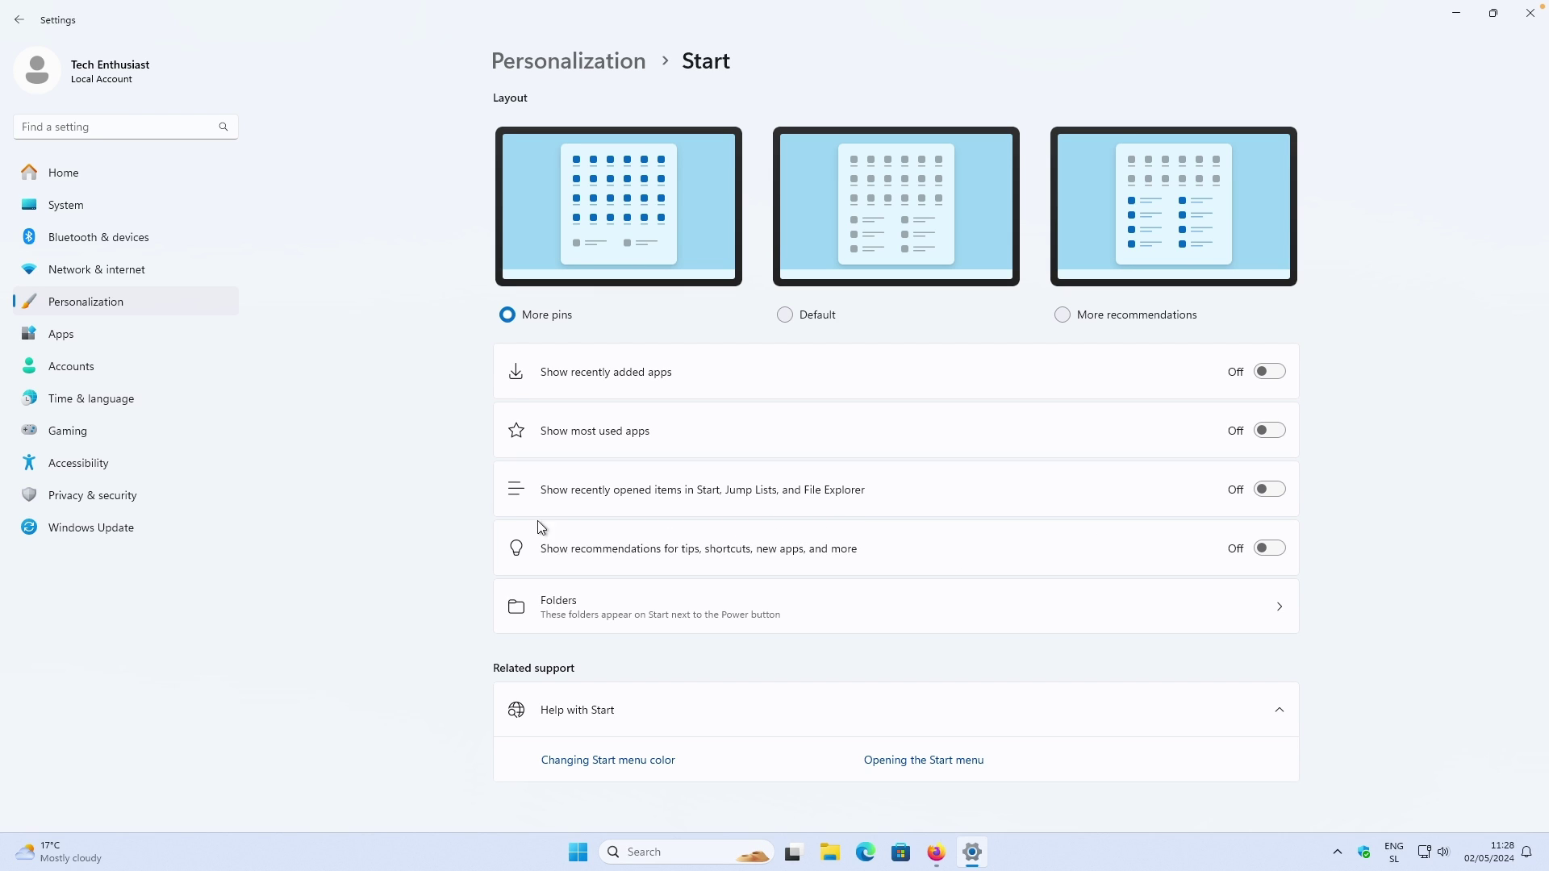
Step: Turn off the Windows welcome experience option in the additional settings of the System notifications
left_click(127, 205)
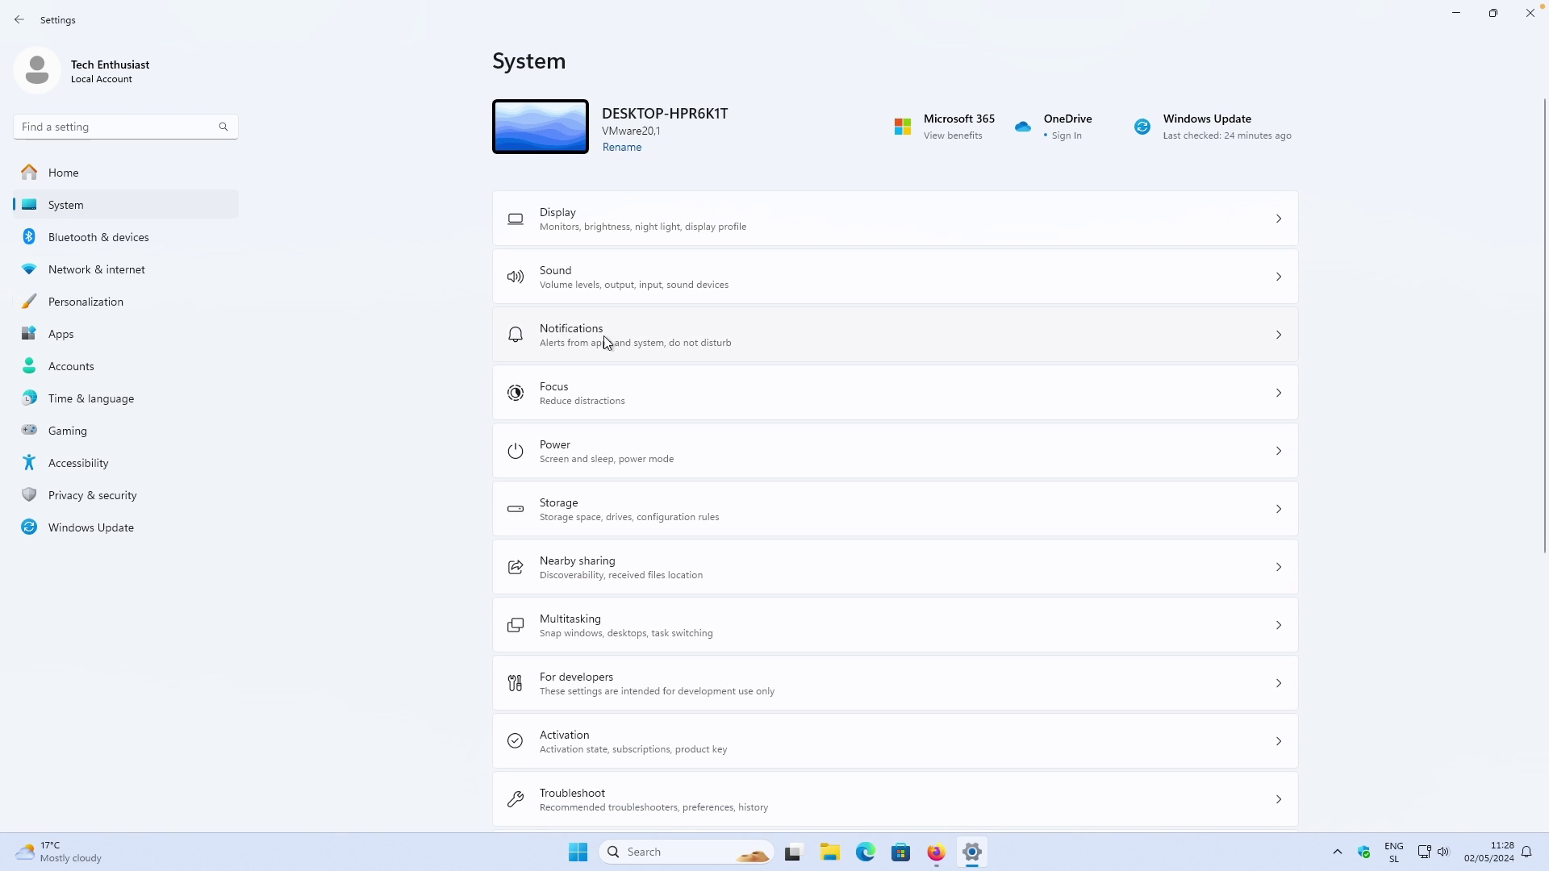
left_click(636, 335)
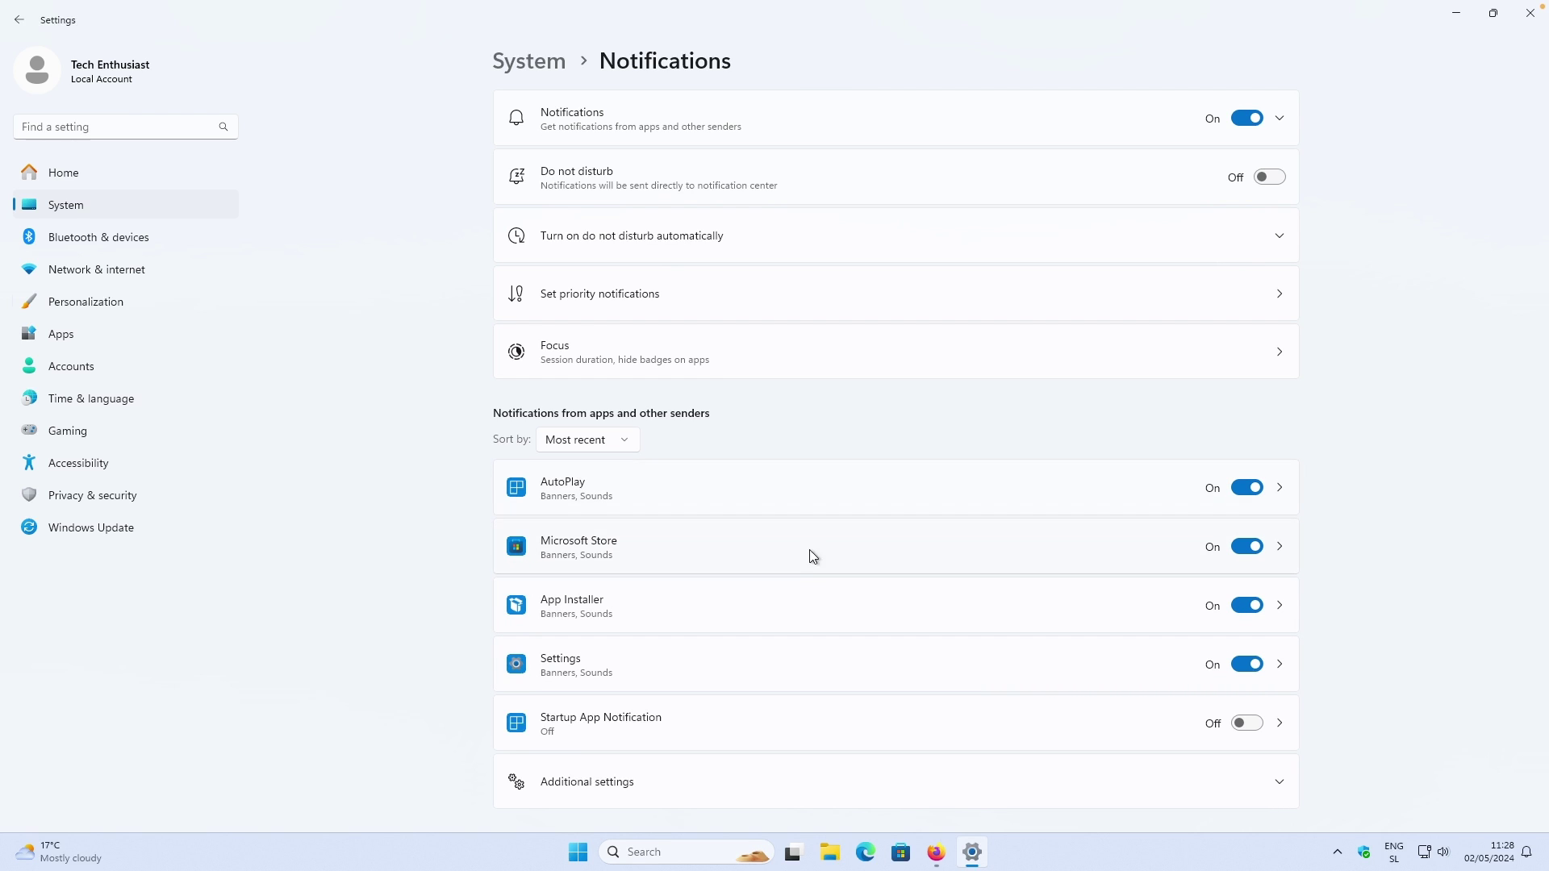
left_click(640, 783)
left_click(550, 712)
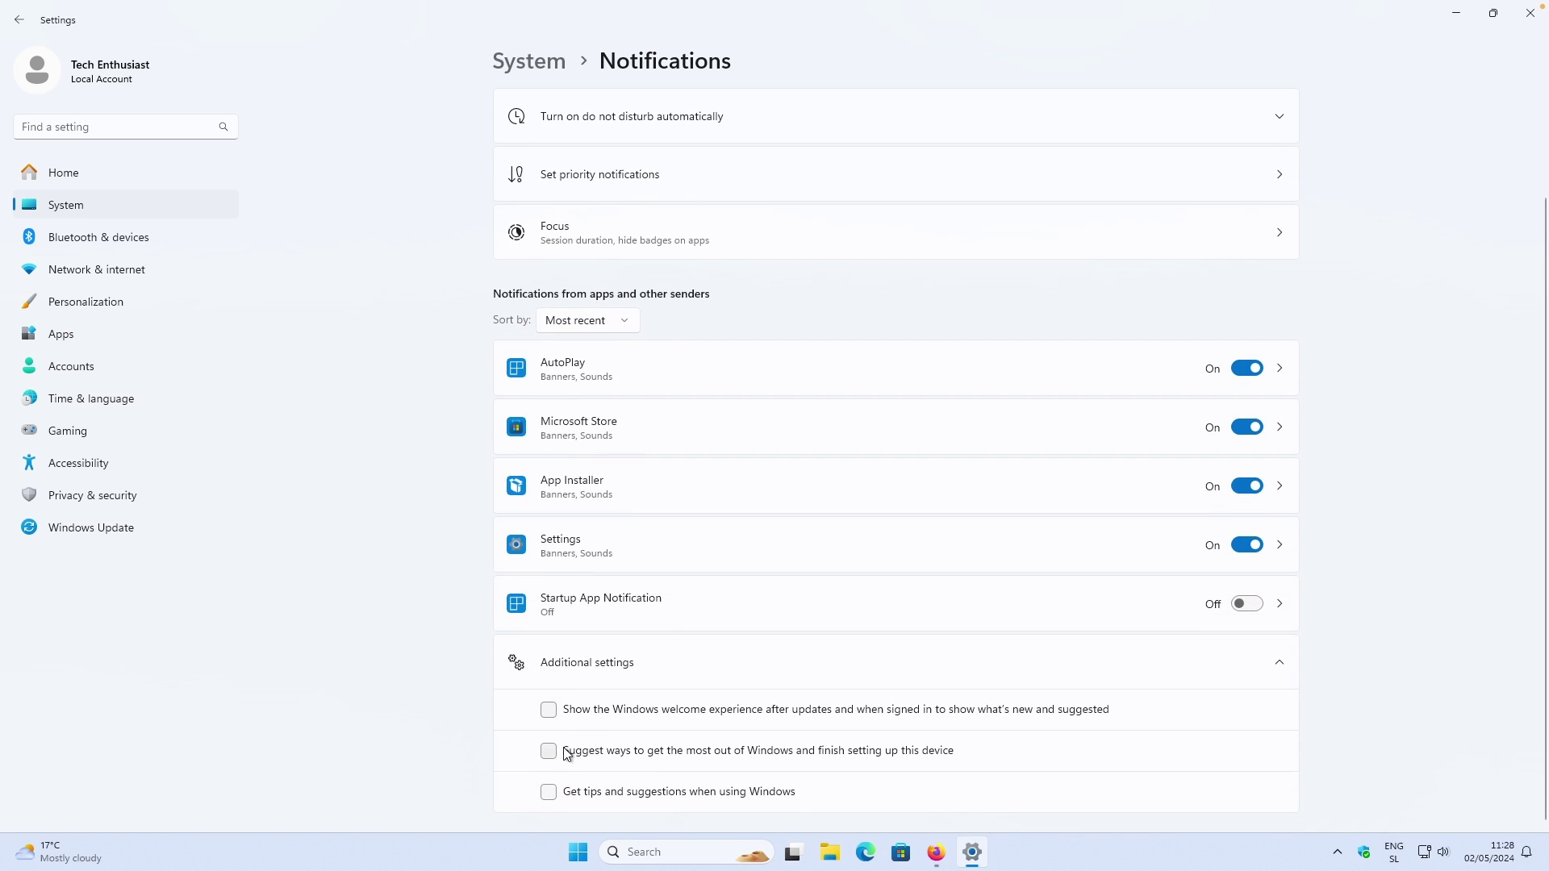
left_click(664, 664)
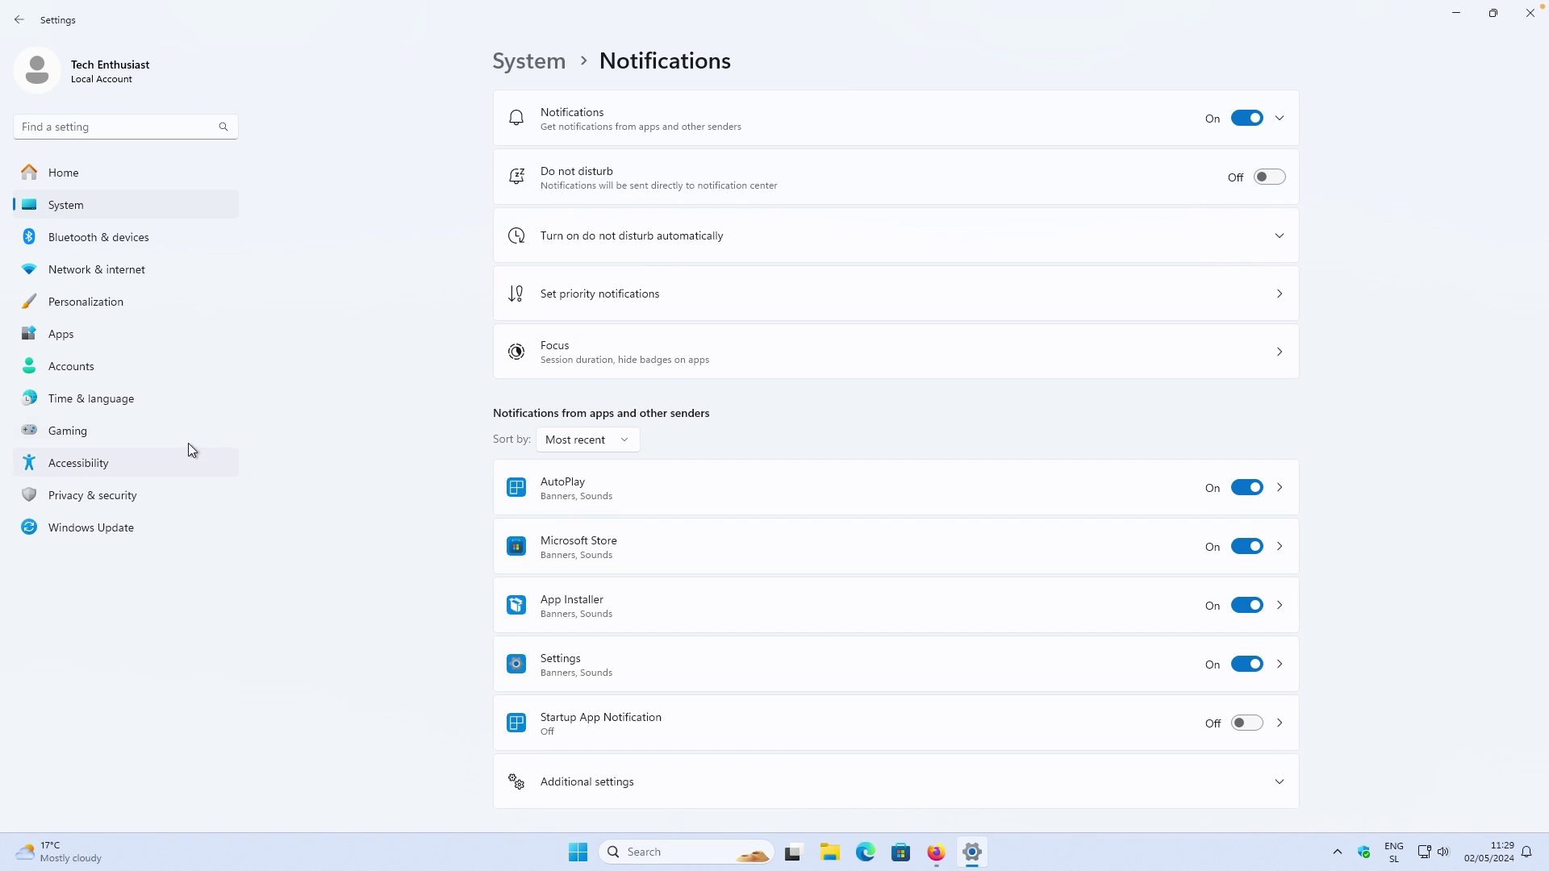
Step: In the General privacy settings, turn off locally relevant content via the language list and tracking of app launches
left_click(157, 492)
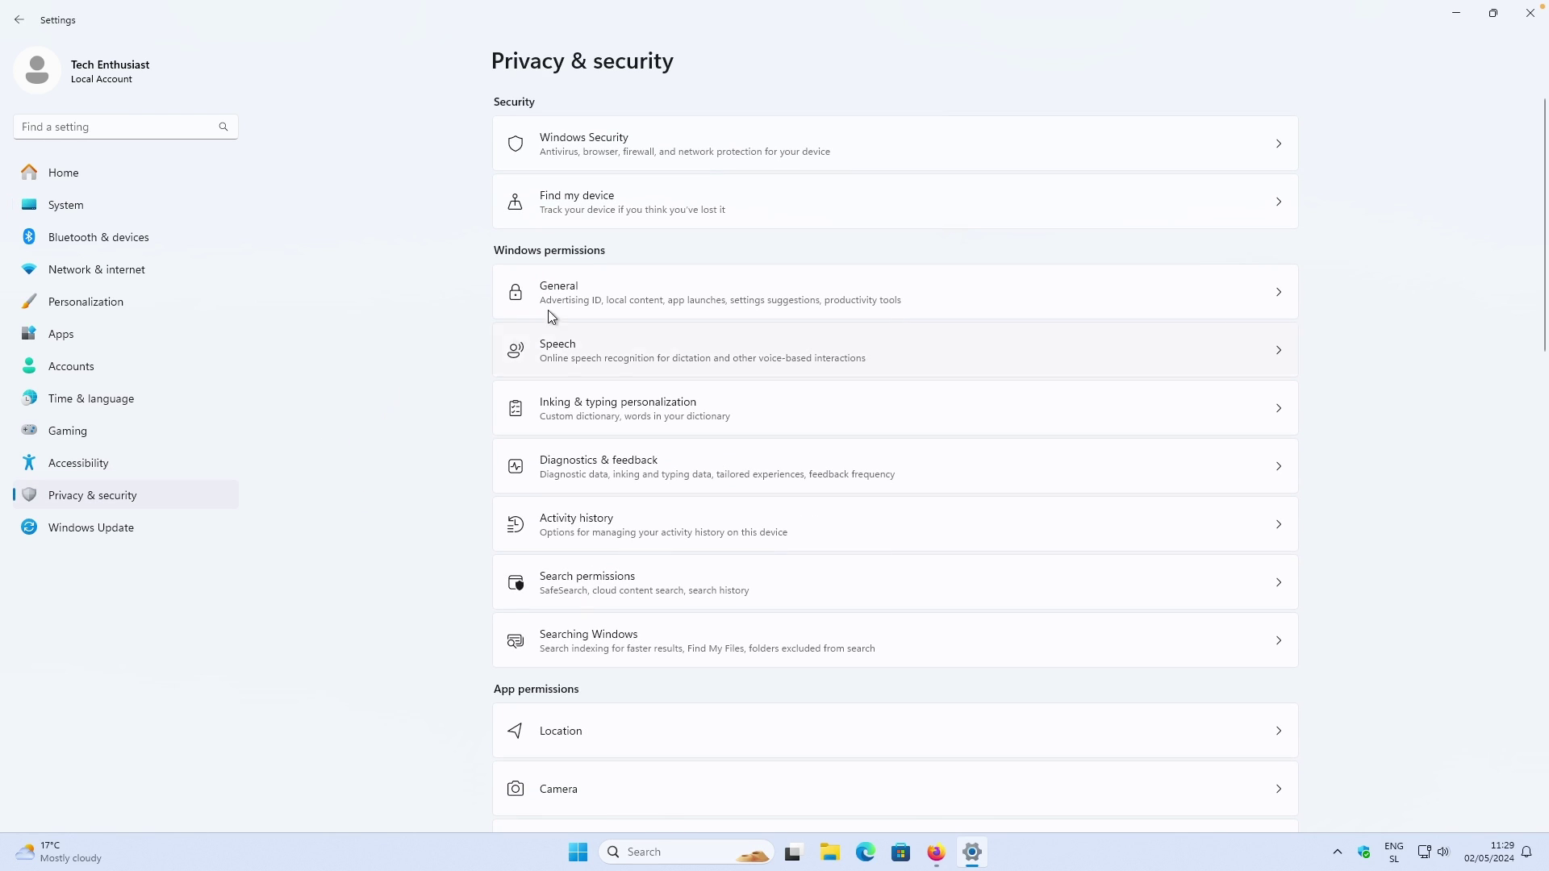
left_click(580, 289)
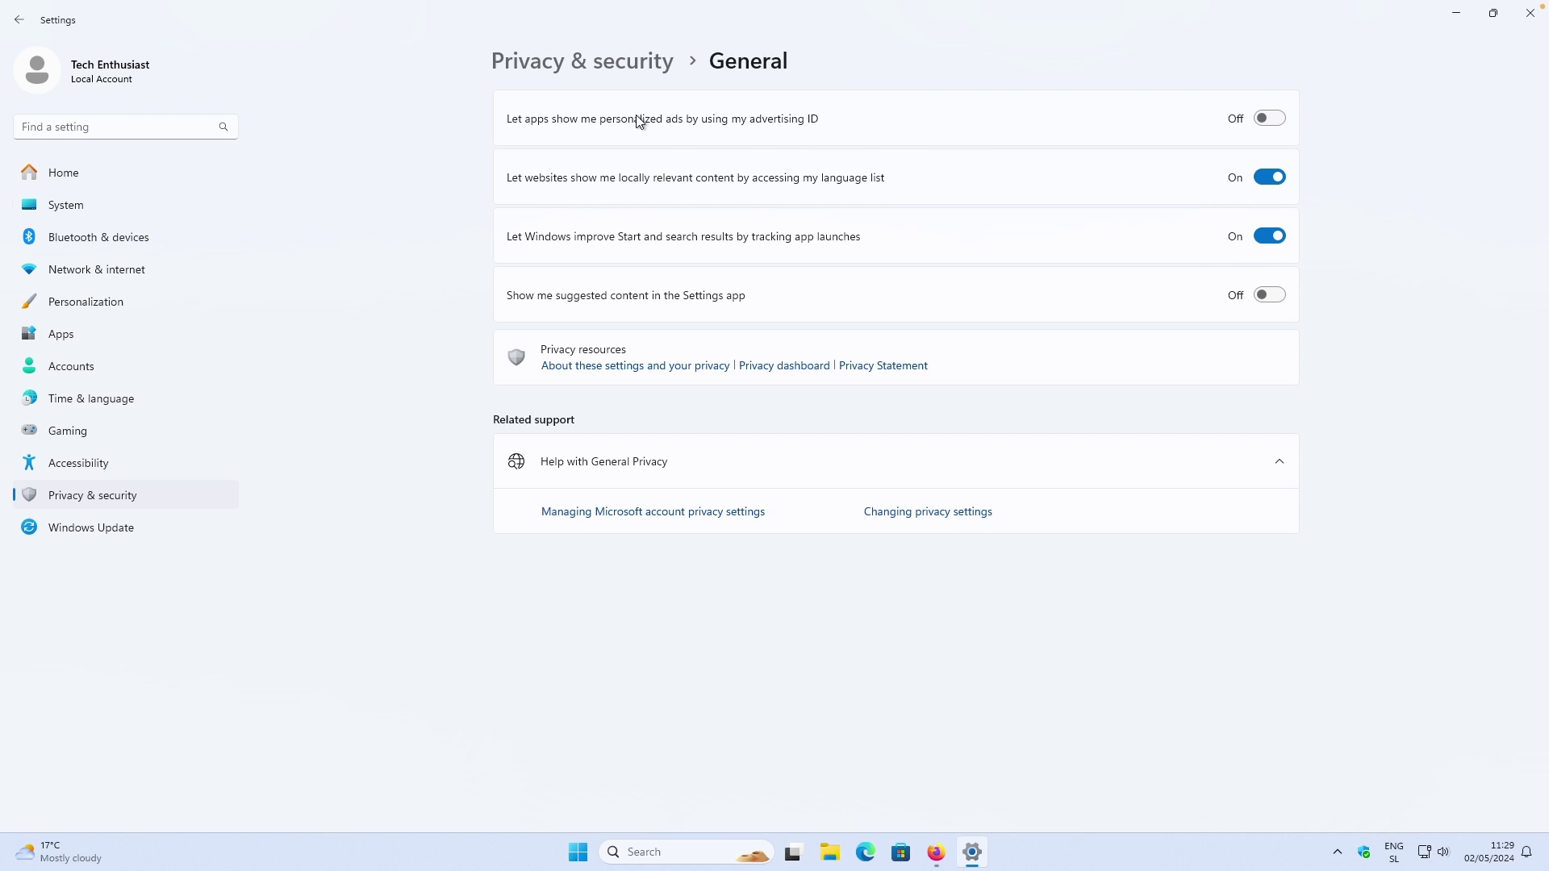
left_click(1270, 177)
left_click(1278, 238)
Step: Look over This PC in File Explorer and close the window
left_click(830, 852)
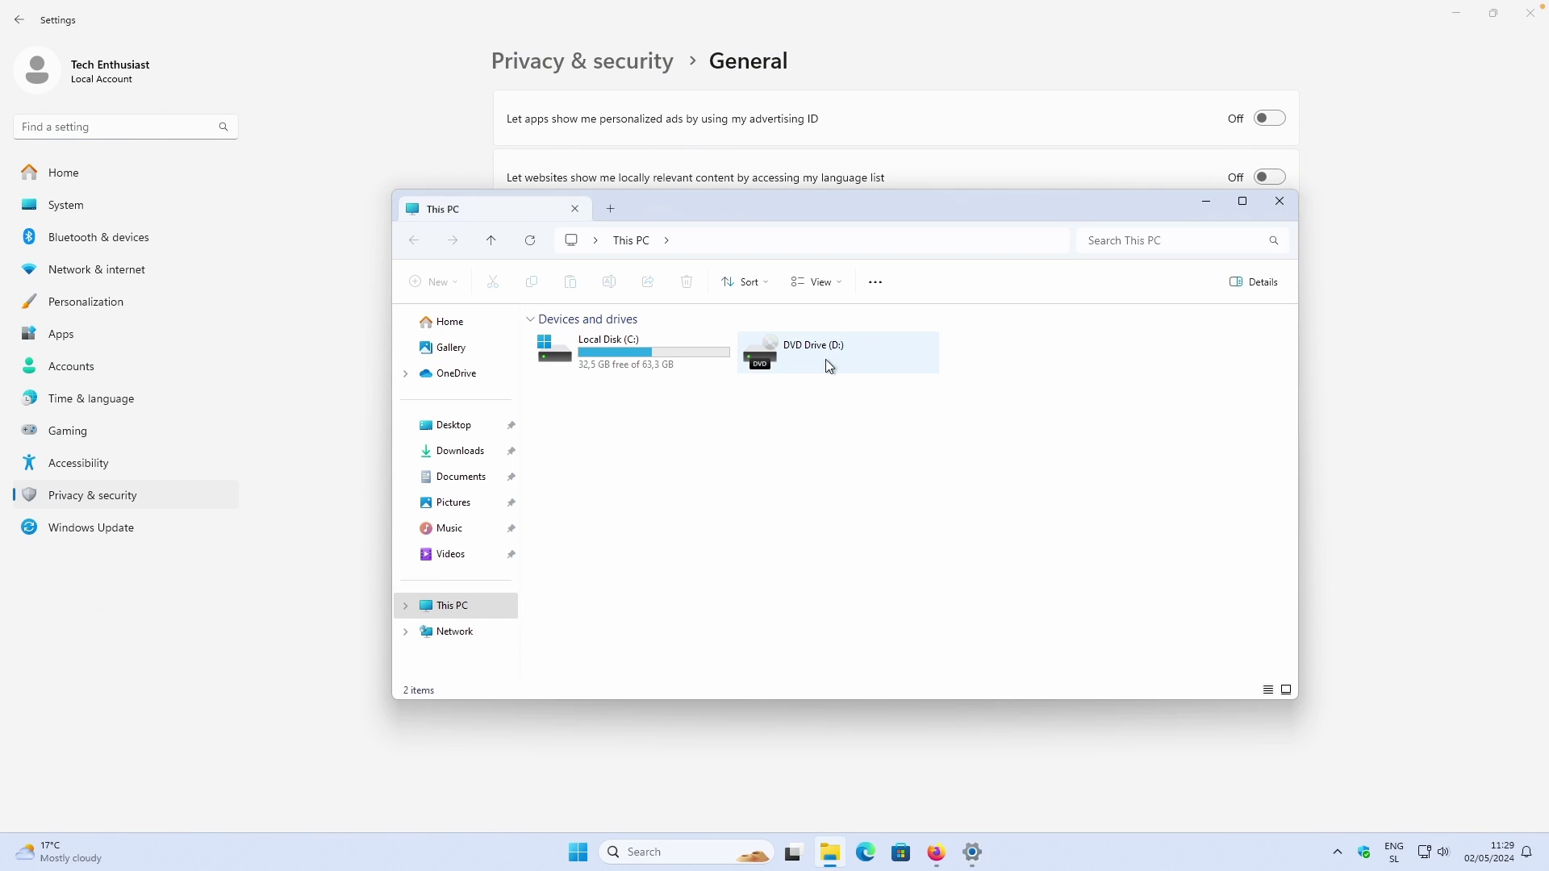
left_click(1281, 202)
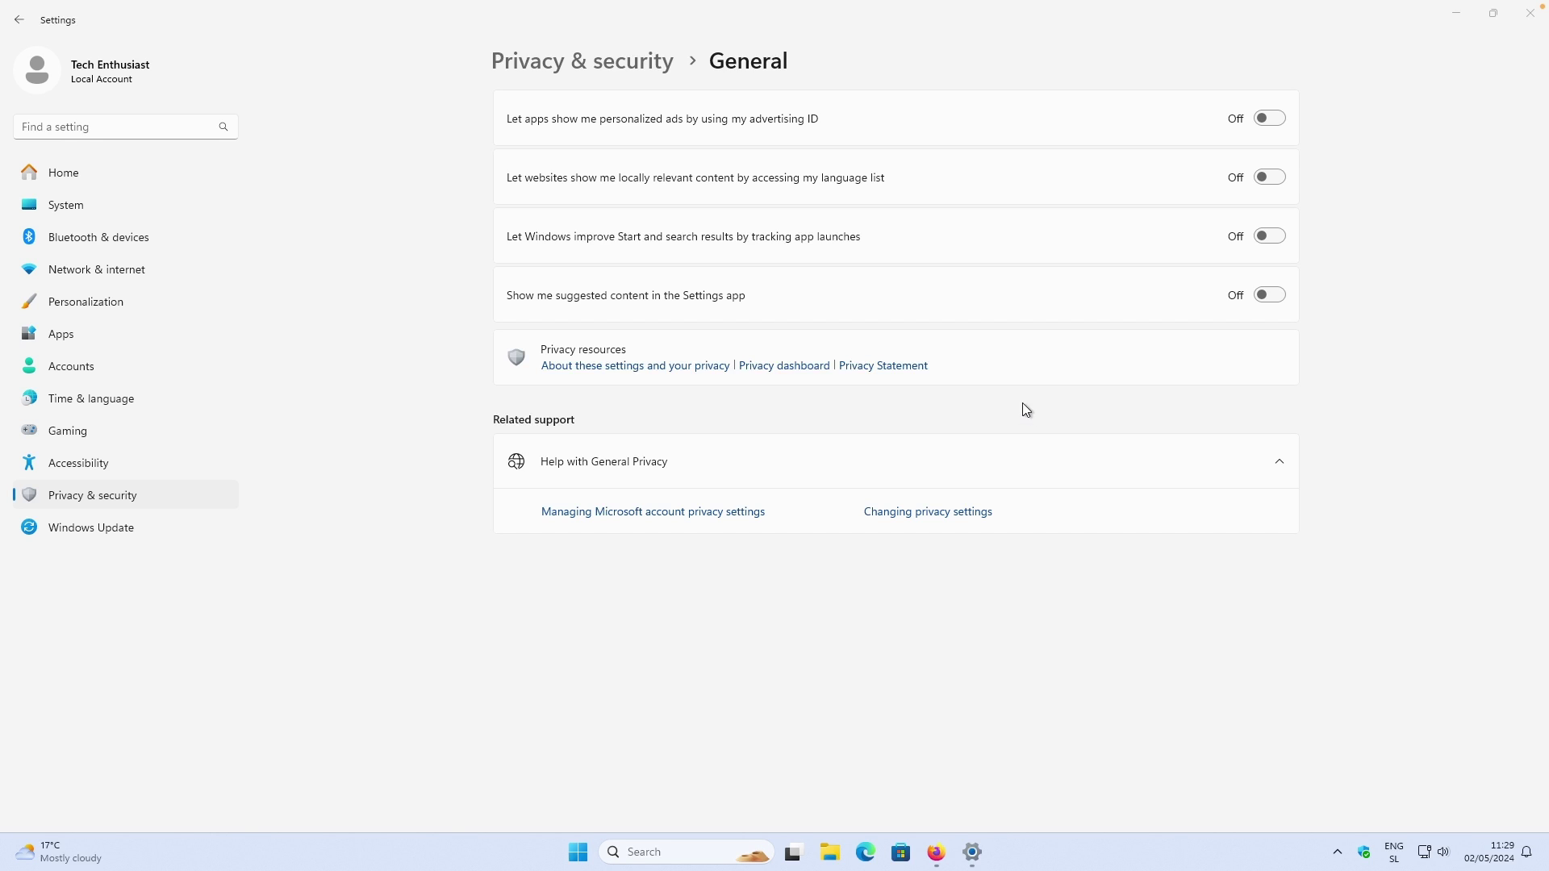
Step: Switch to Firefox and examine the OFGB repository on GitHub, including its README screenshot and web address
left_click(936, 852)
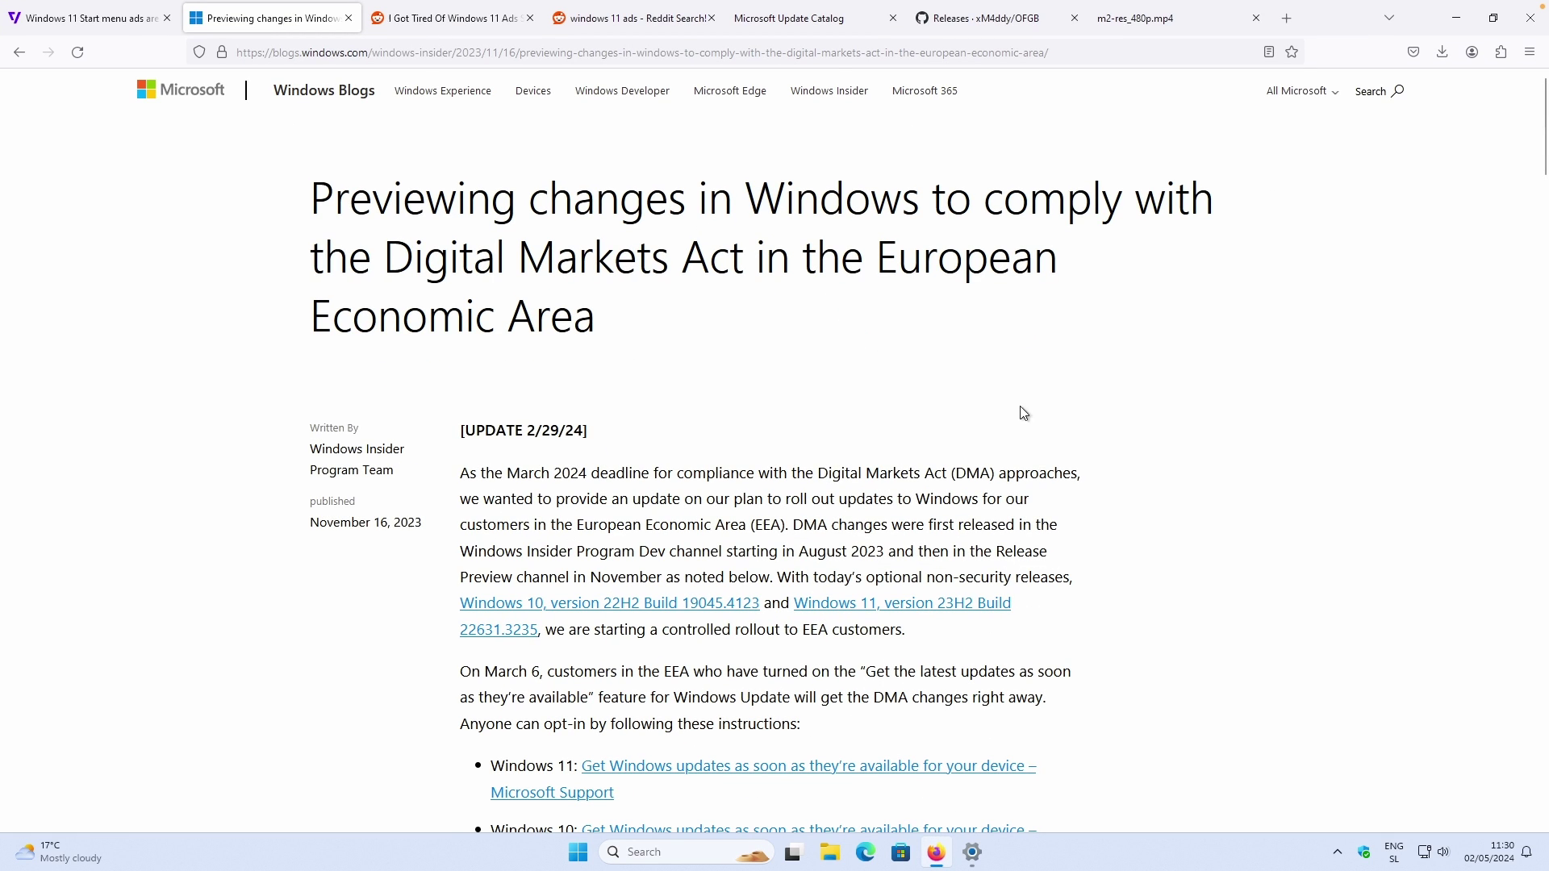
left_click(960, 20)
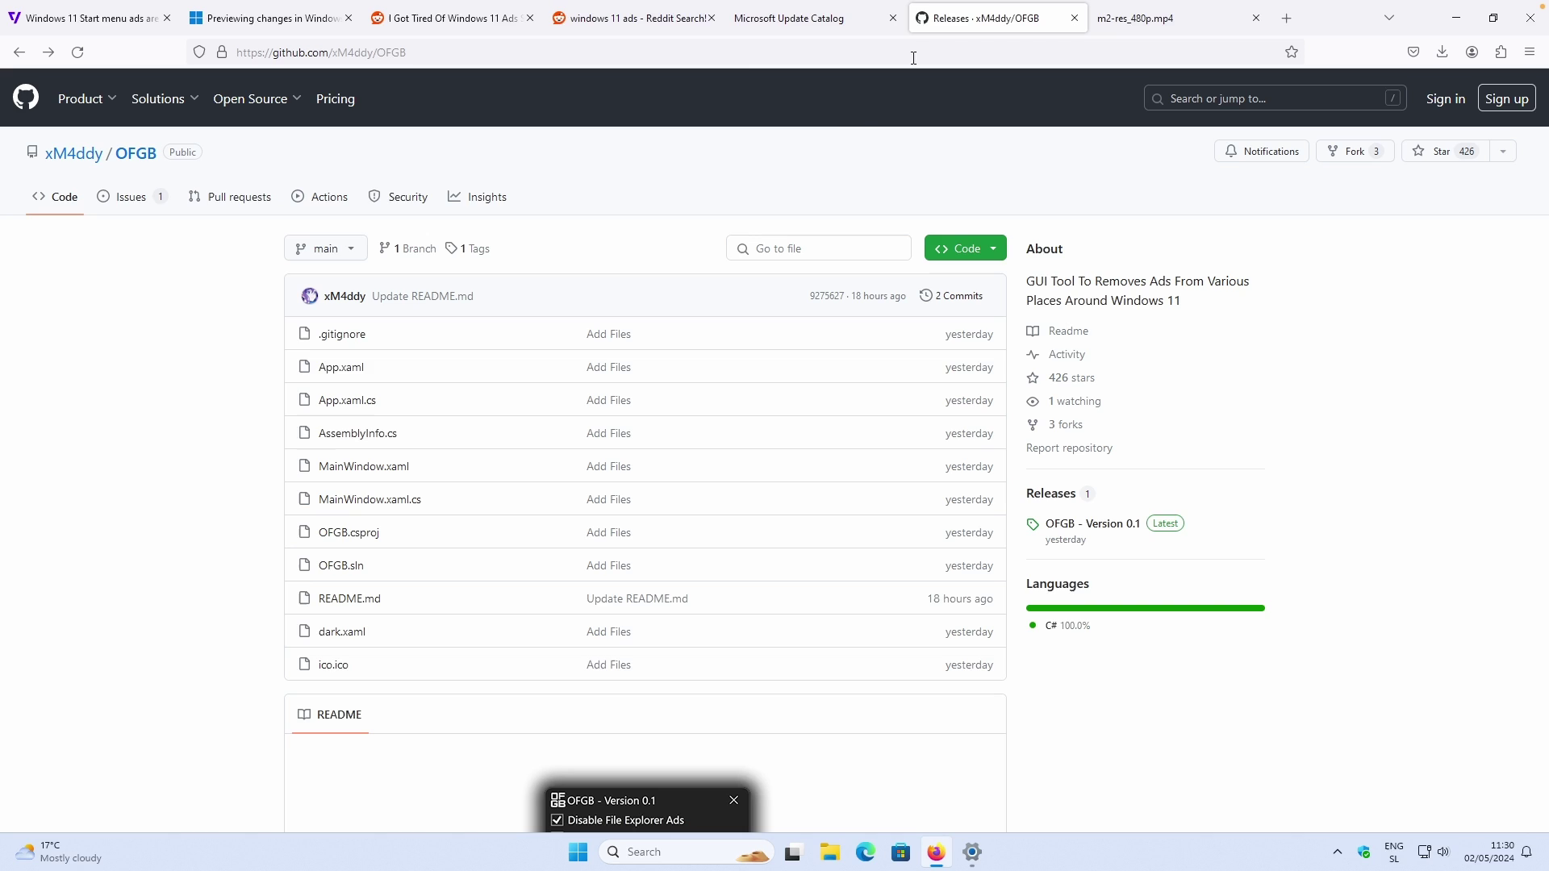
scroll(712, 152, "down", 5)
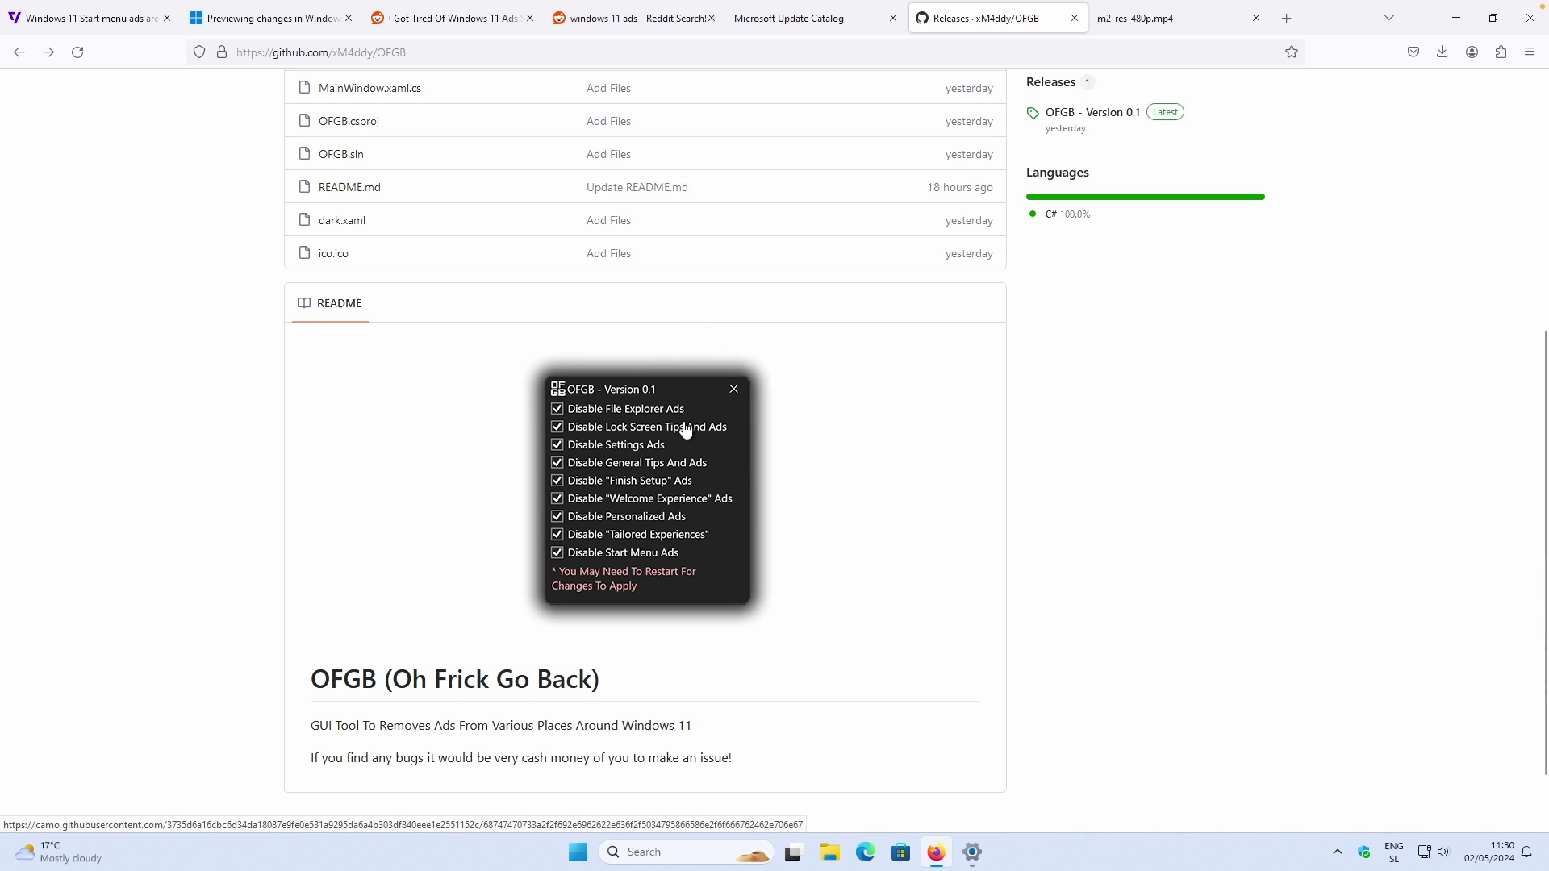
scroll(685, 428, "up", 5)
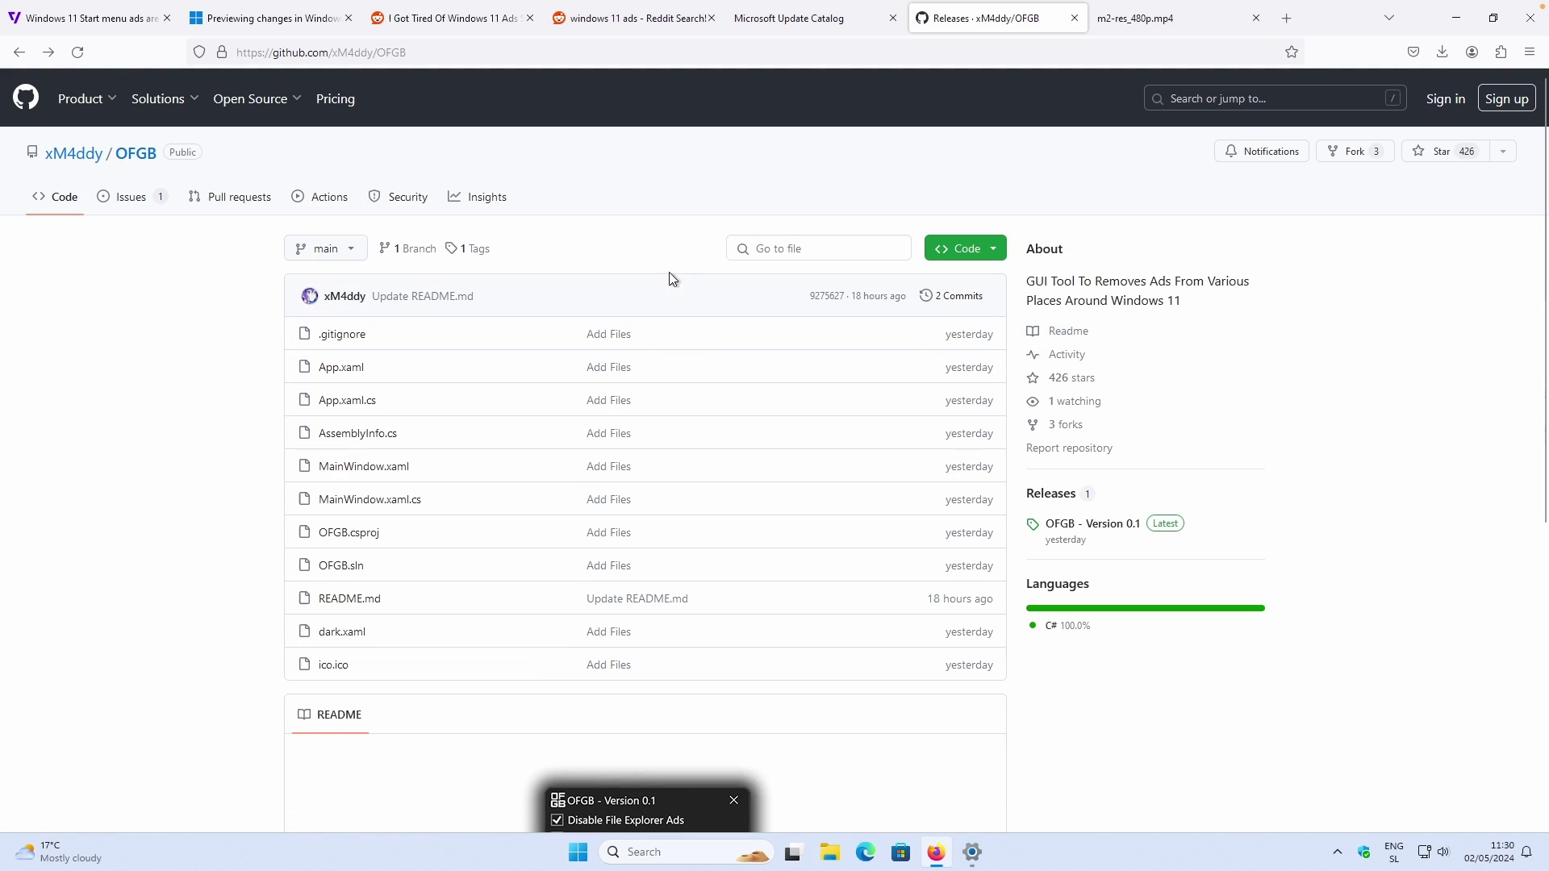
left_click(447, 53)
left_click(402, 53)
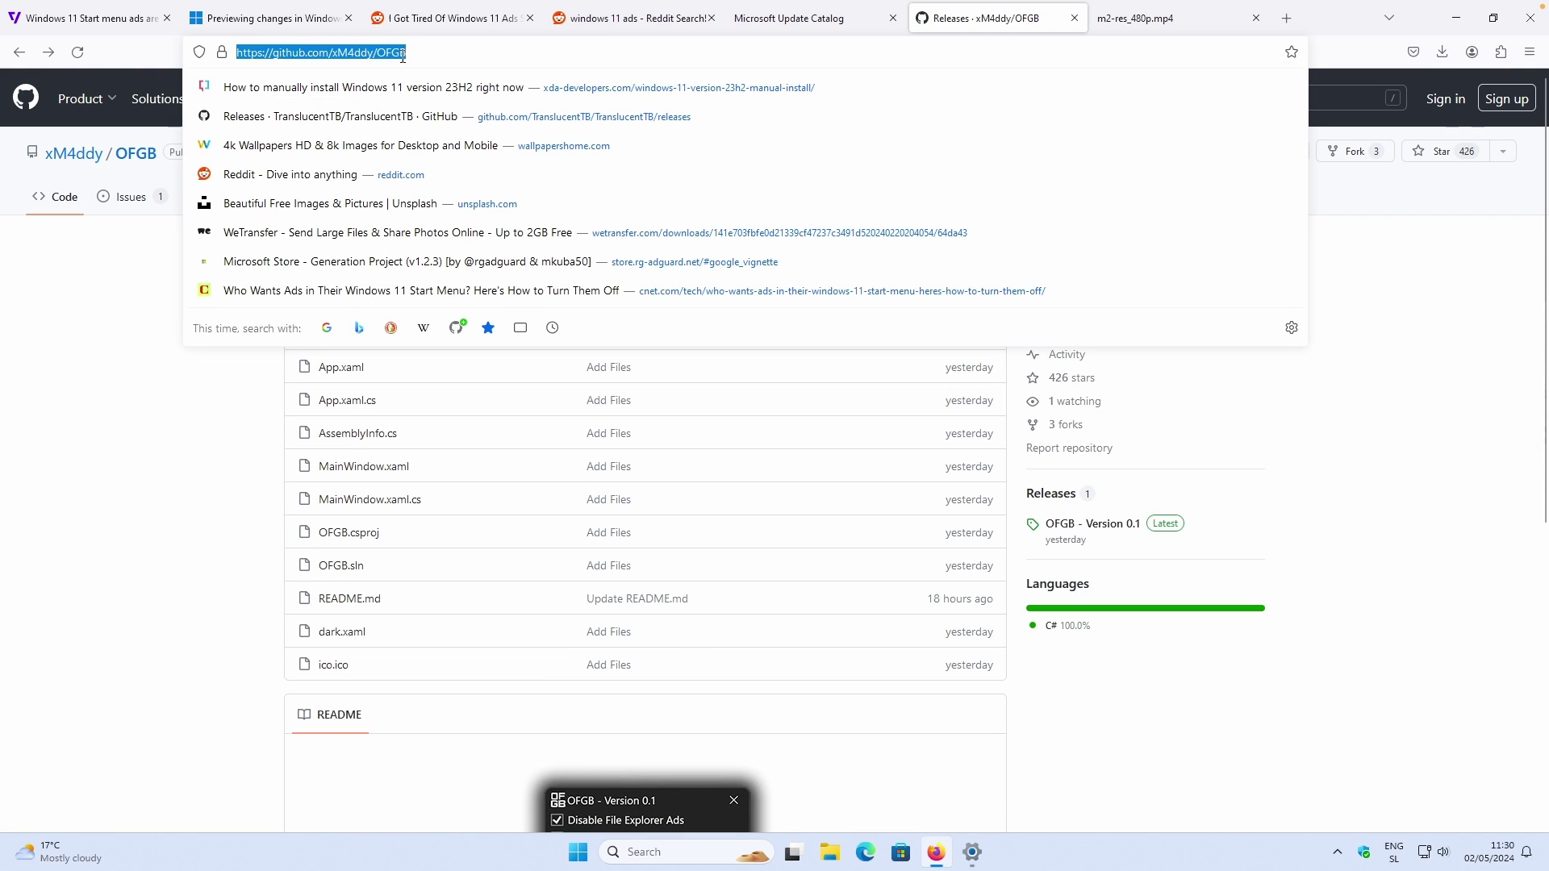
left_click(517, 158)
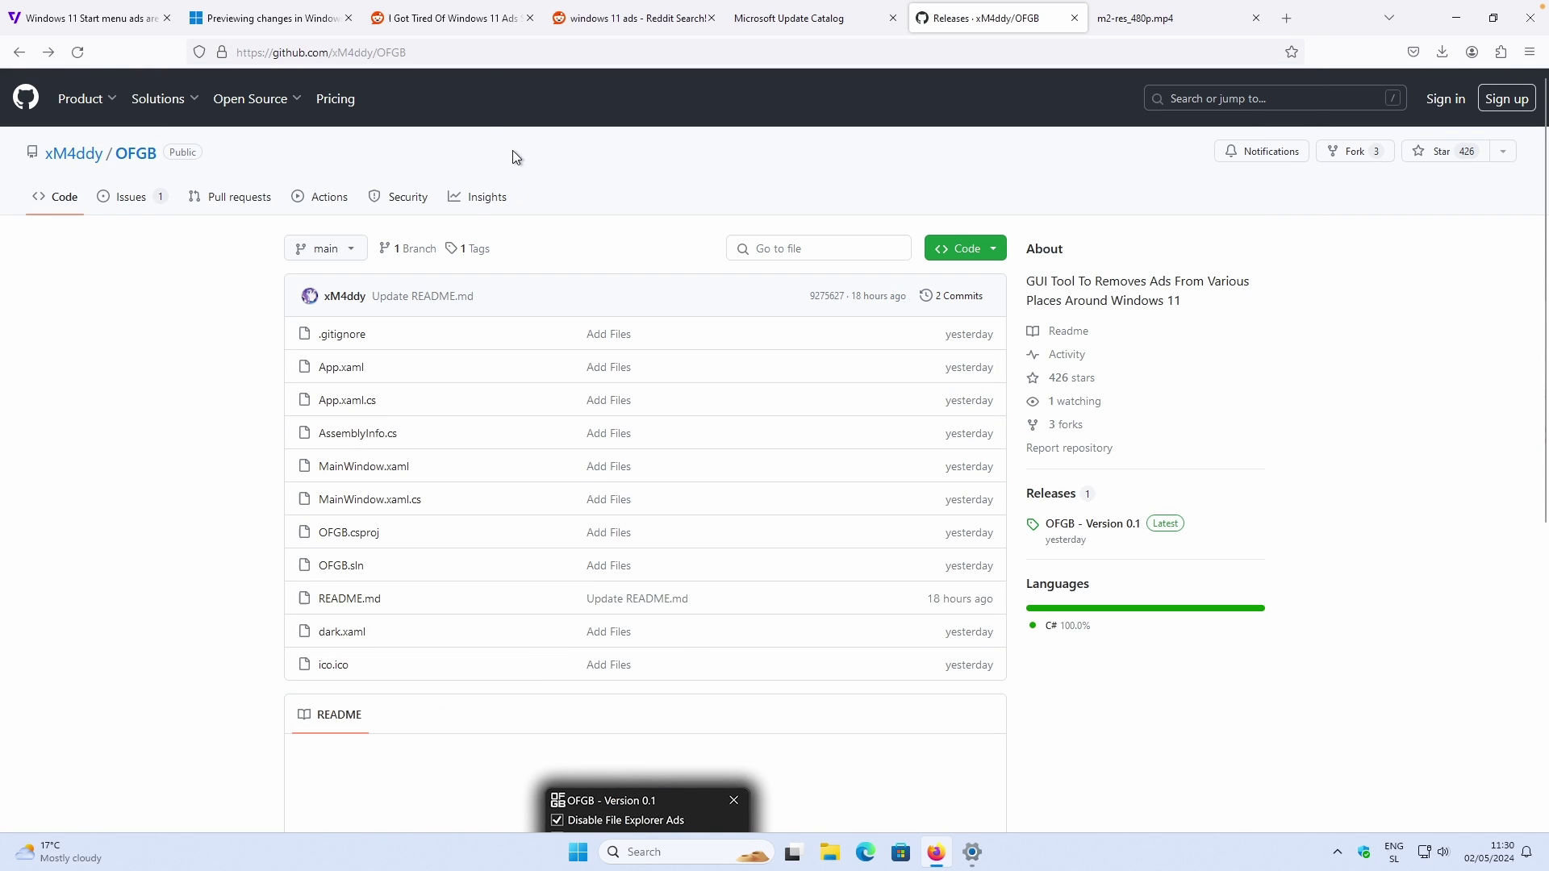
Step: Look through the Reddit post "I Got Tired Of Windows 11 Ads So I Made A Tool - OFGB" and its comments
left_click(476, 24)
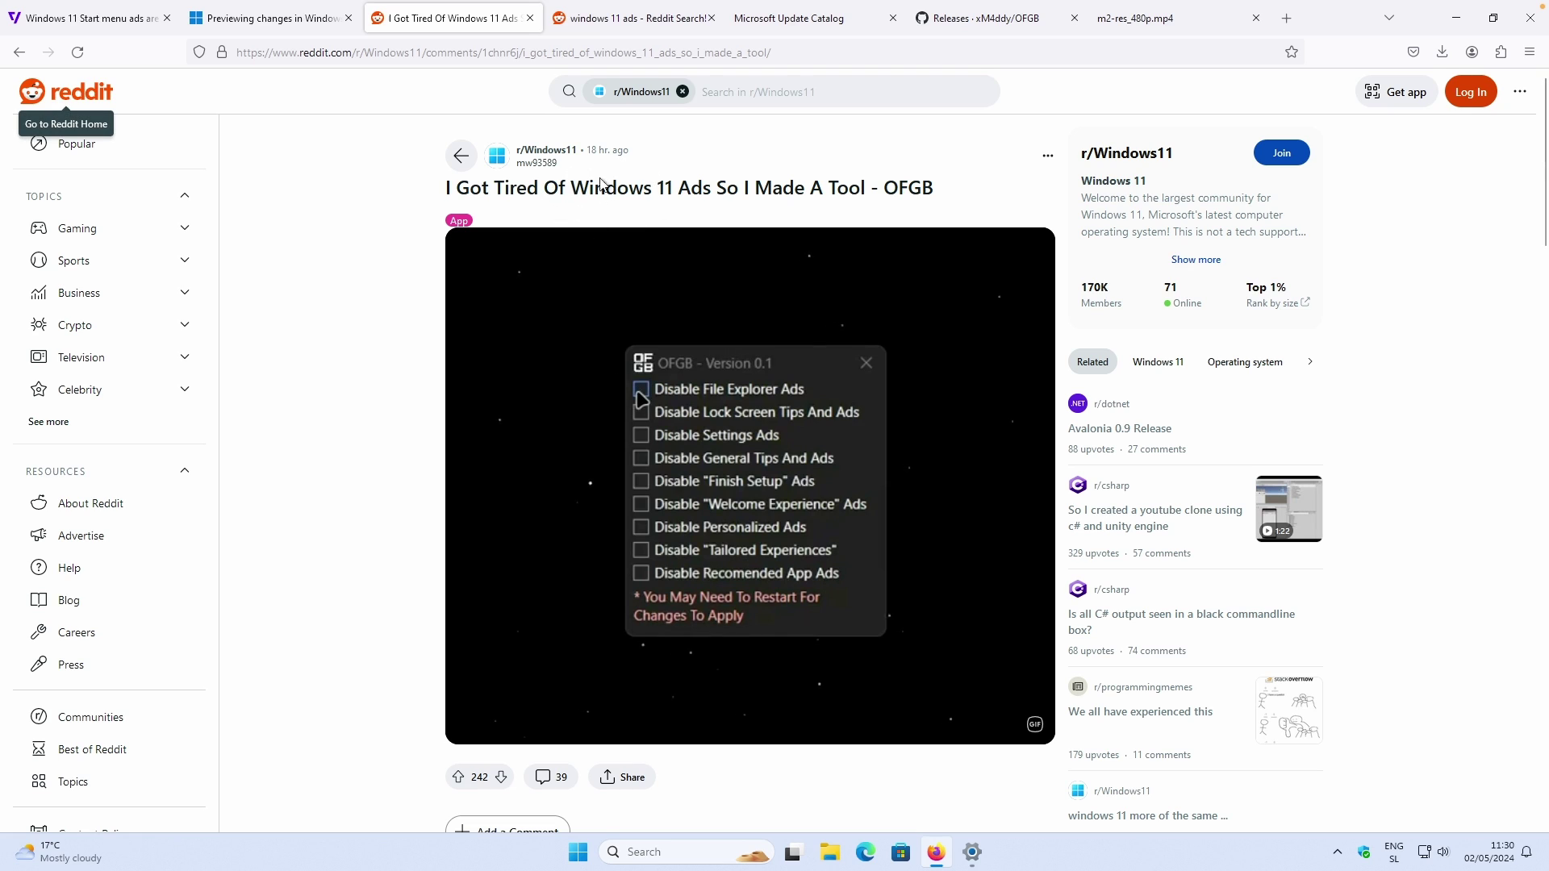
scroll(669, 198, "down", 10)
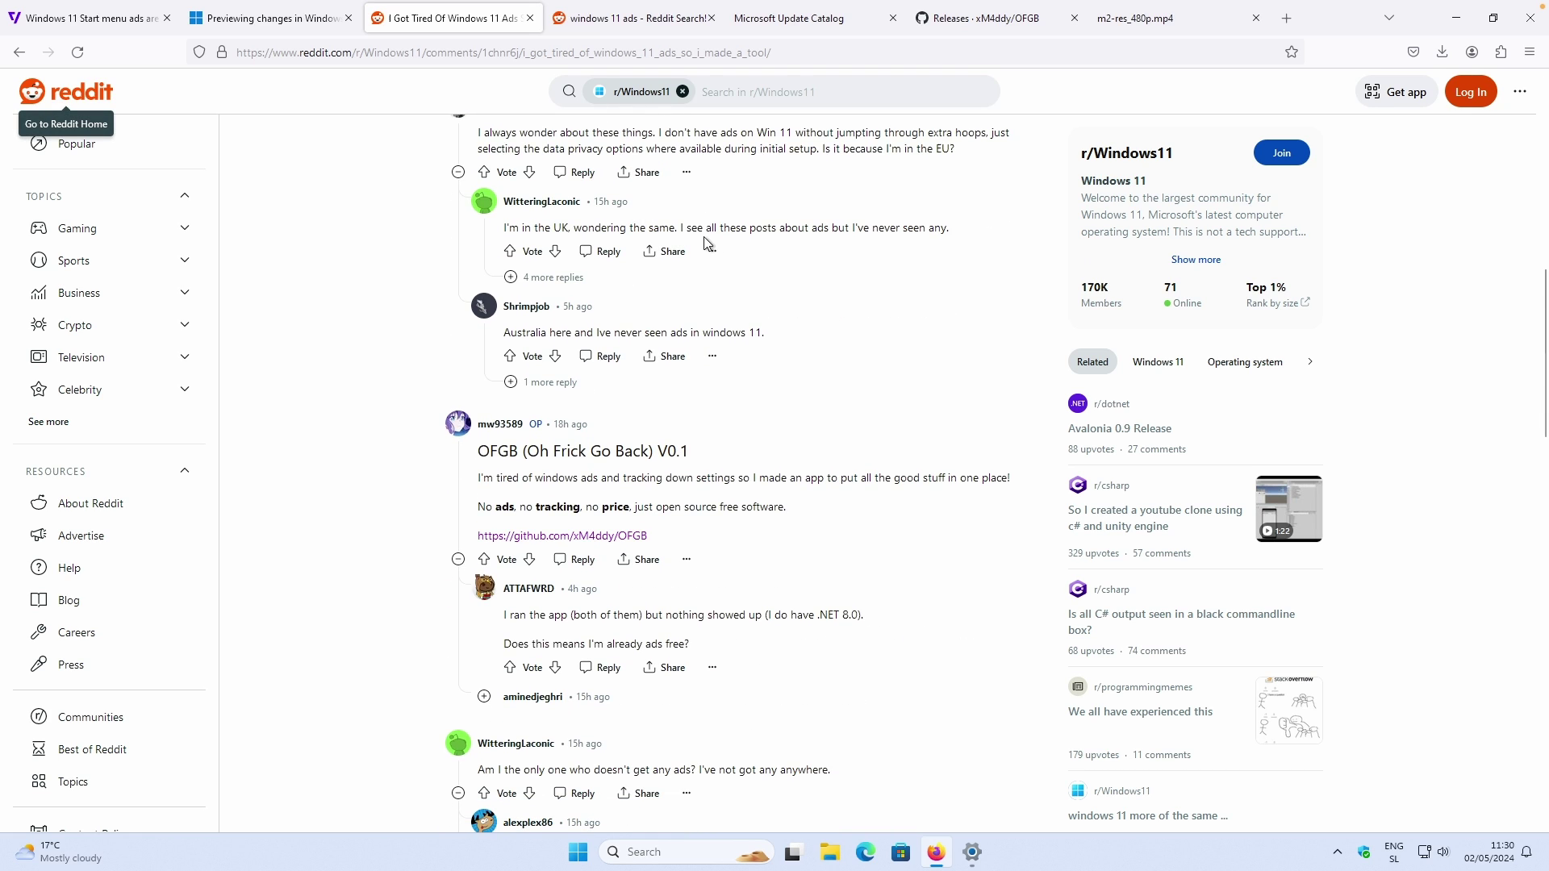
scroll(791, 259, "up", 10)
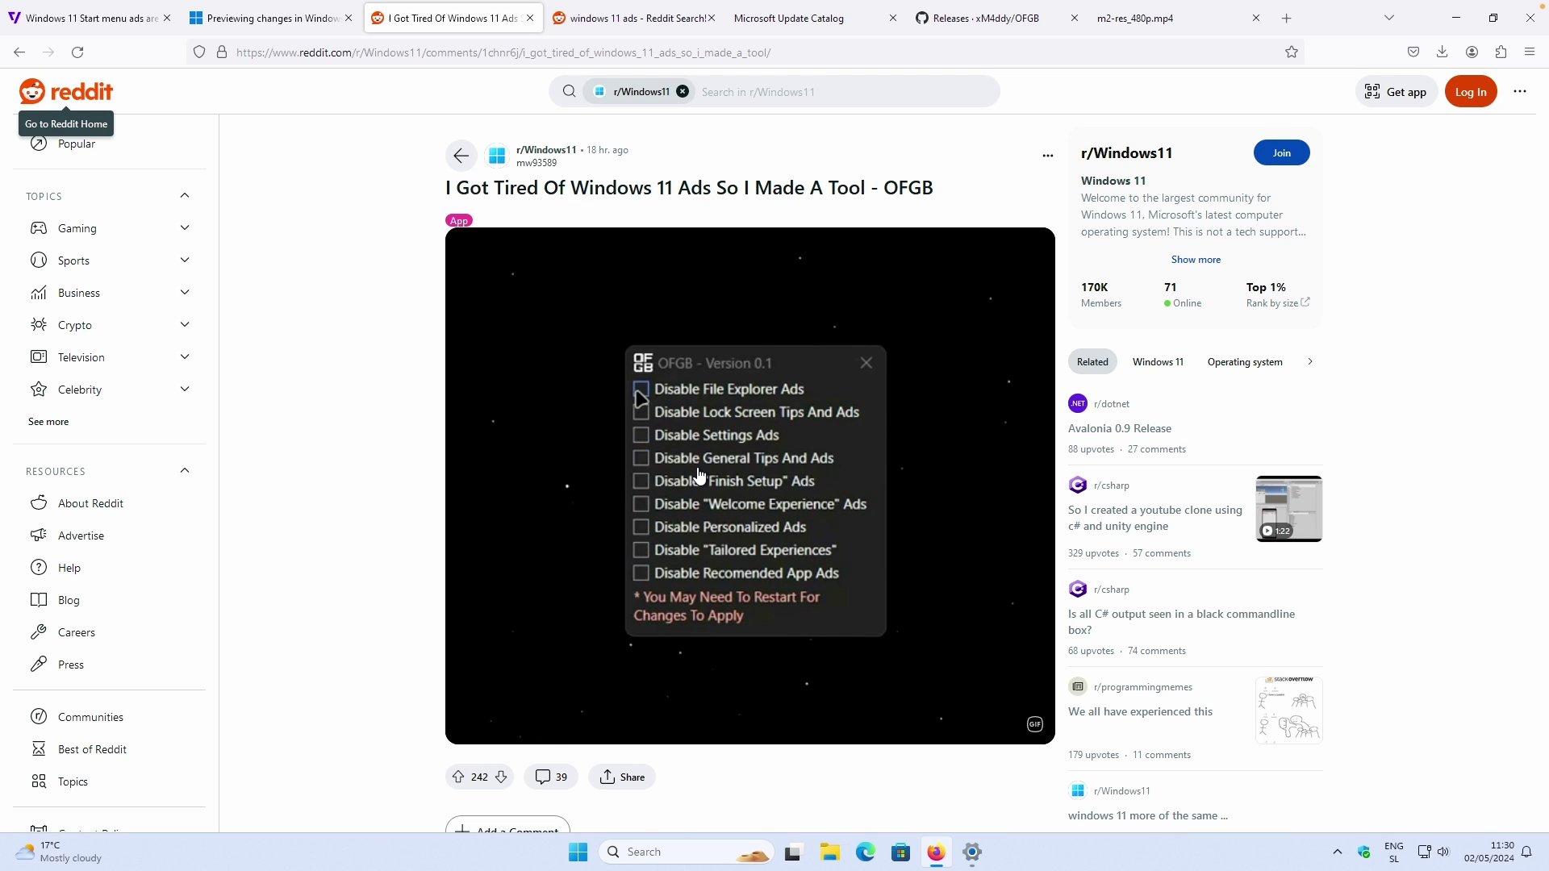
Step: Return to the OFGB repository, open its releases and compare the file sizes of OFGB-Deps.exe and OFGB.exe
left_click(992, 18)
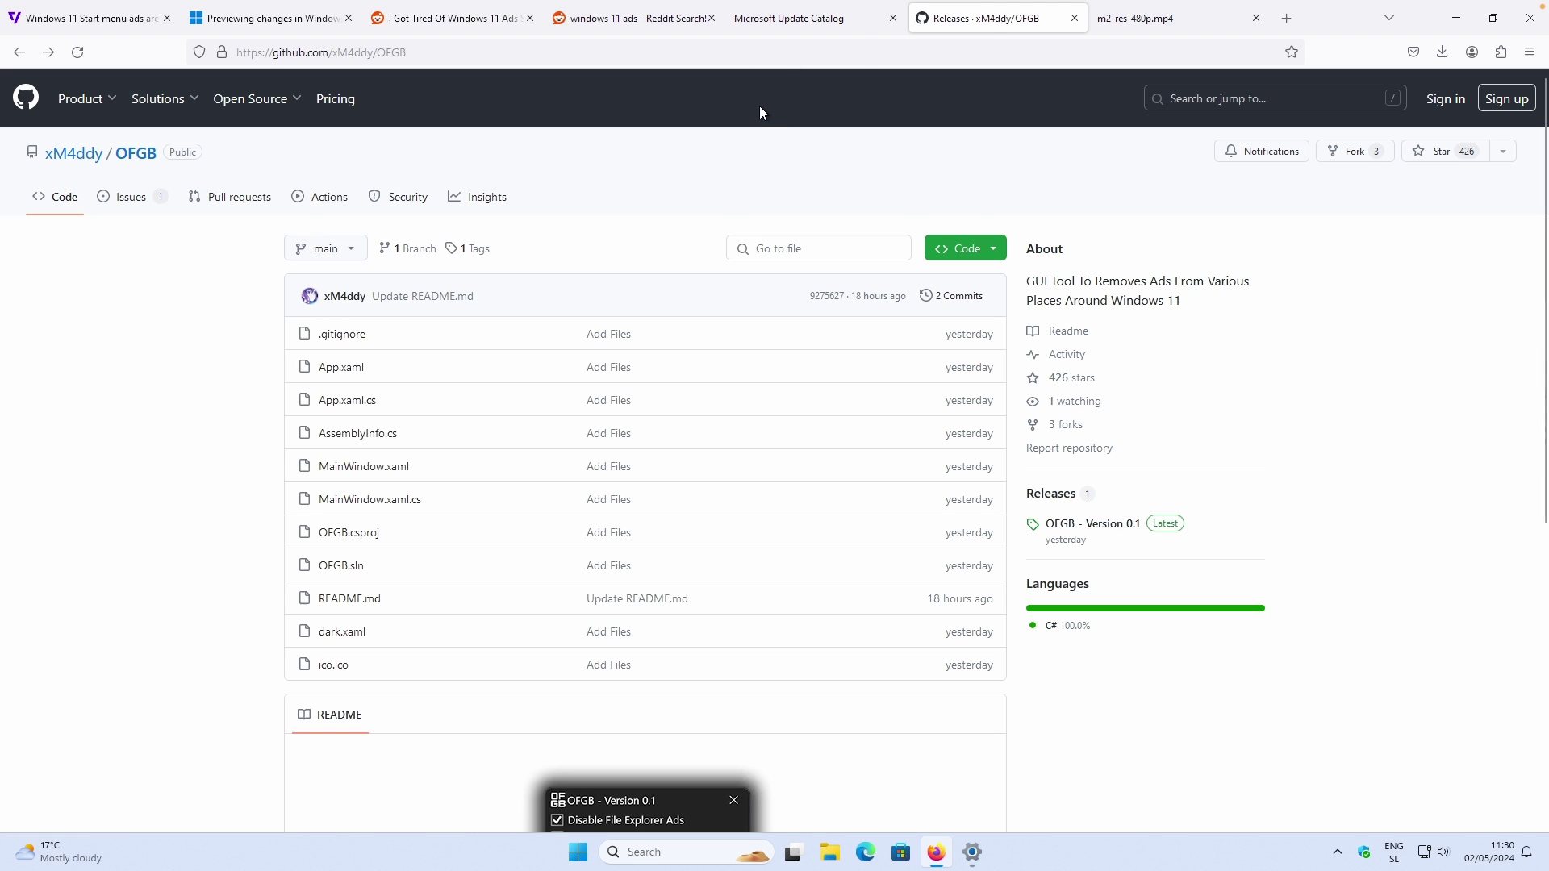
scroll(895, 239, "down", 4)
scroll(895, 239, "up", 4)
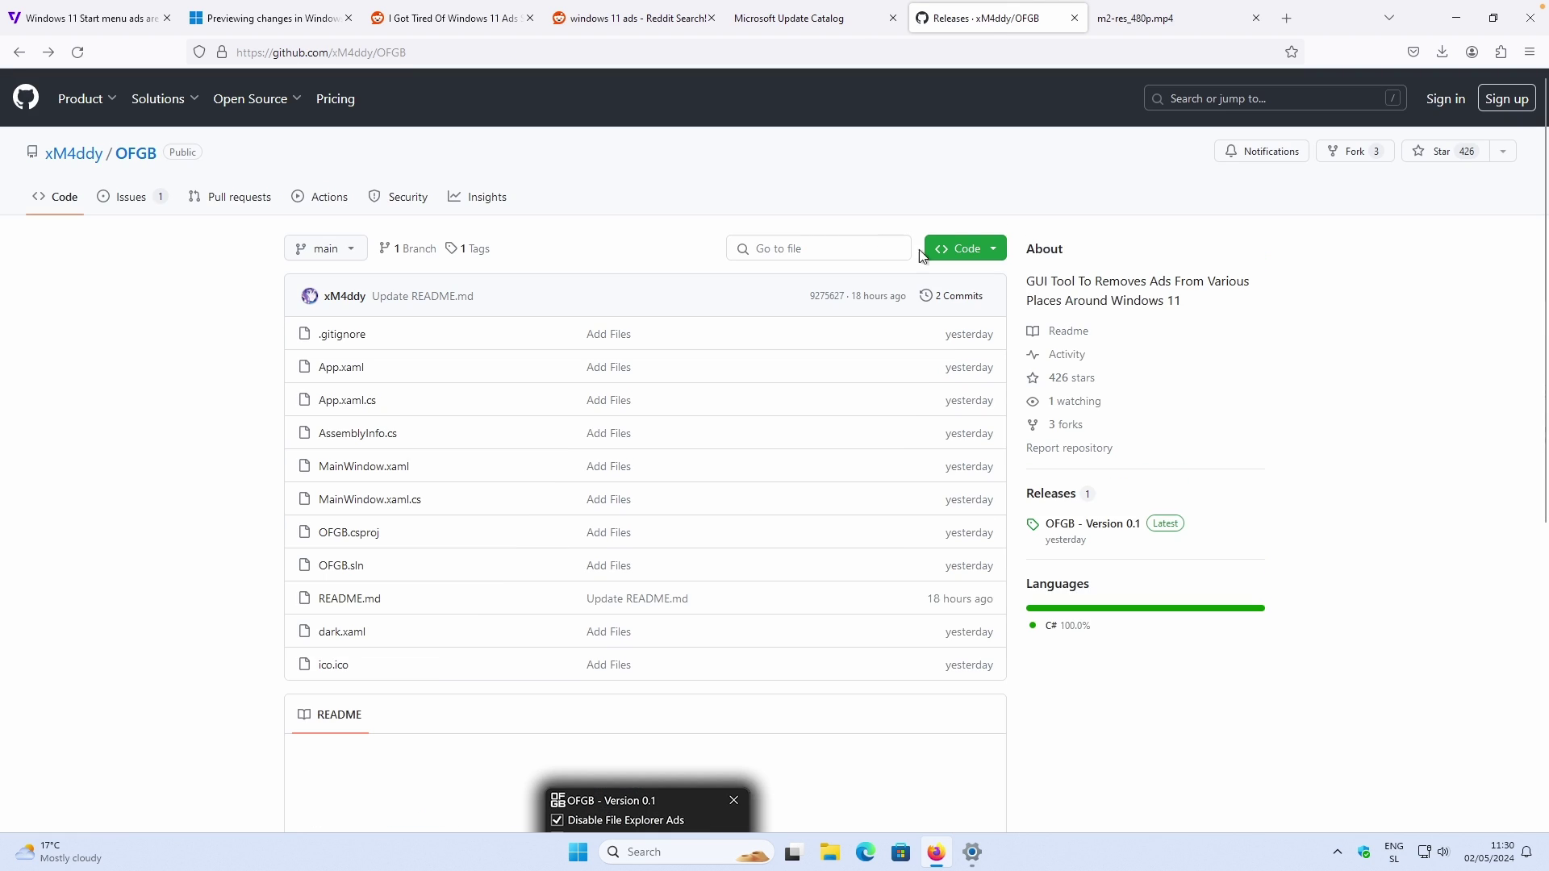
left_click(1052, 494)
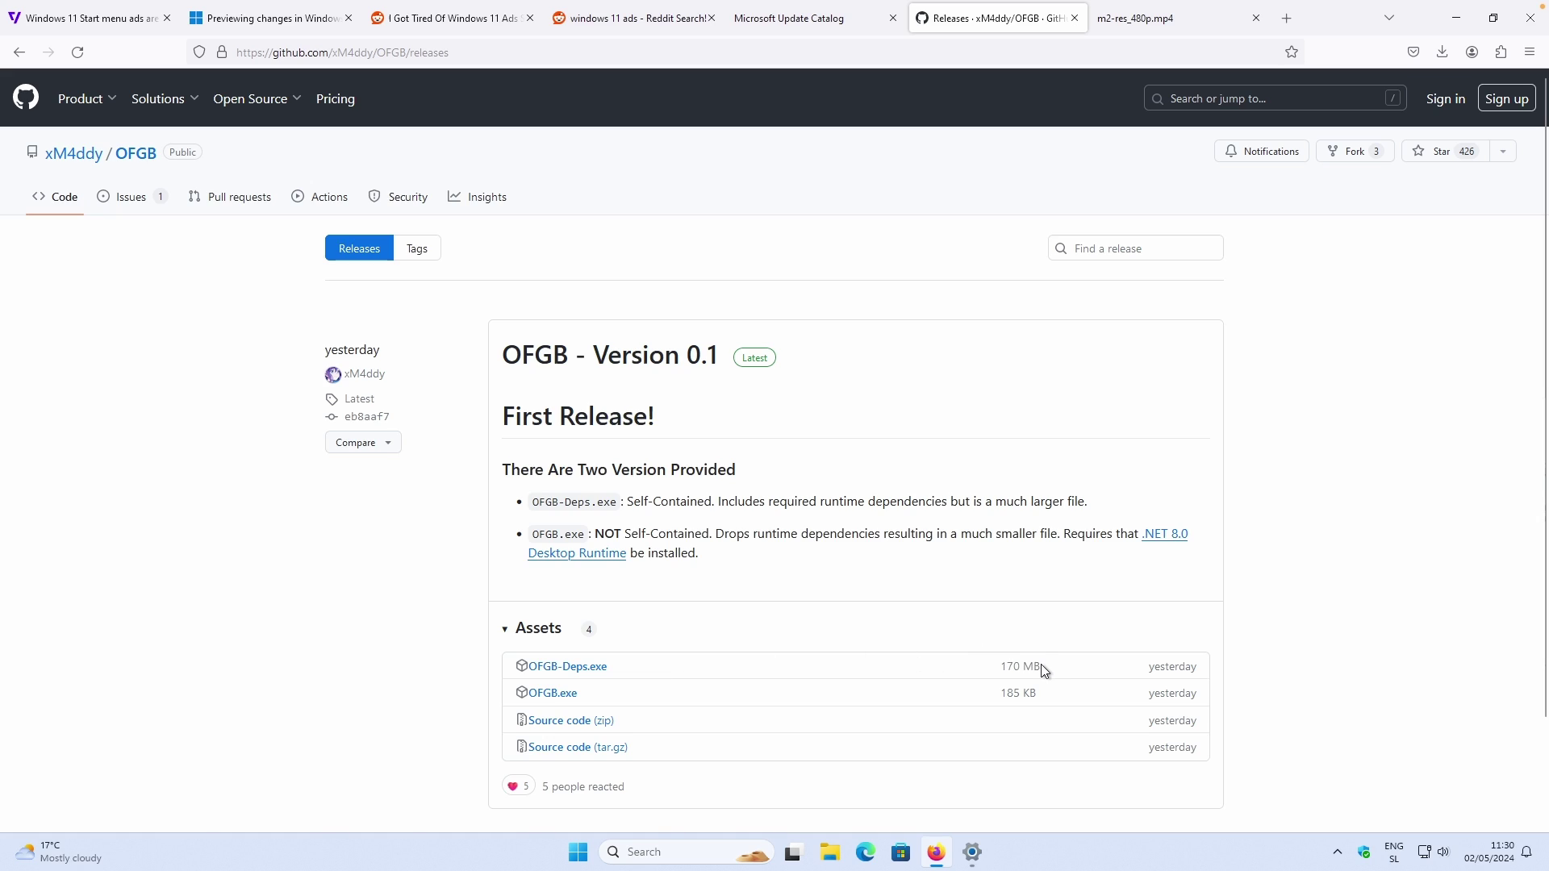
left_click_drag(1042, 670, 1002, 667)
left_click_drag(1041, 694, 1000, 694)
left_click(1024, 575)
Step: View the m2-res_480p.mp4 demo video to examine the ad-disabling options OFGB offers
left_click(1146, 18)
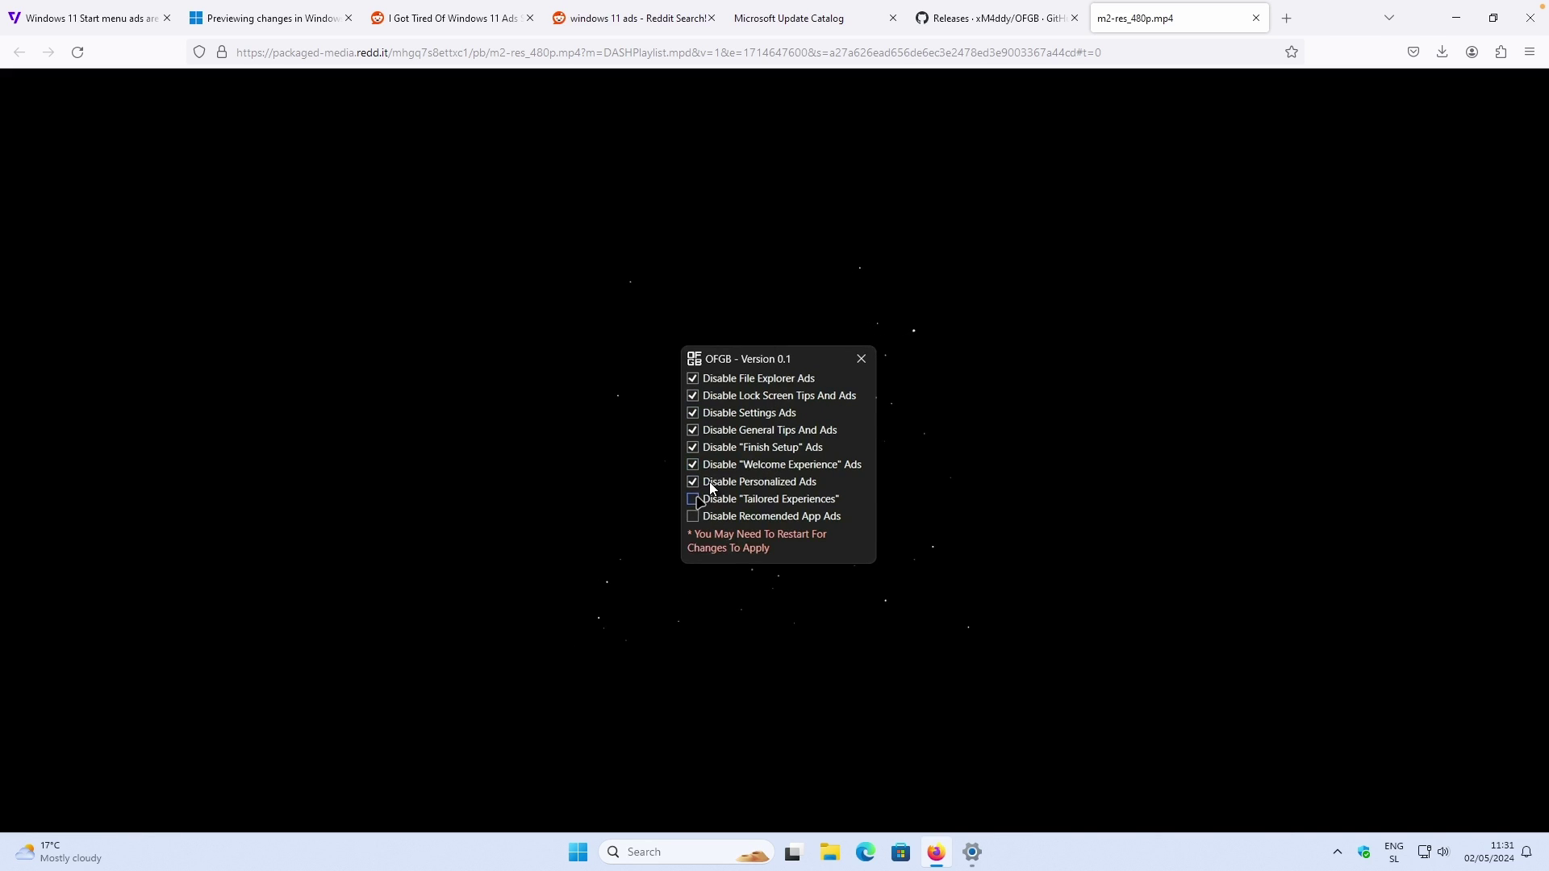
mouse_move(757, 379)
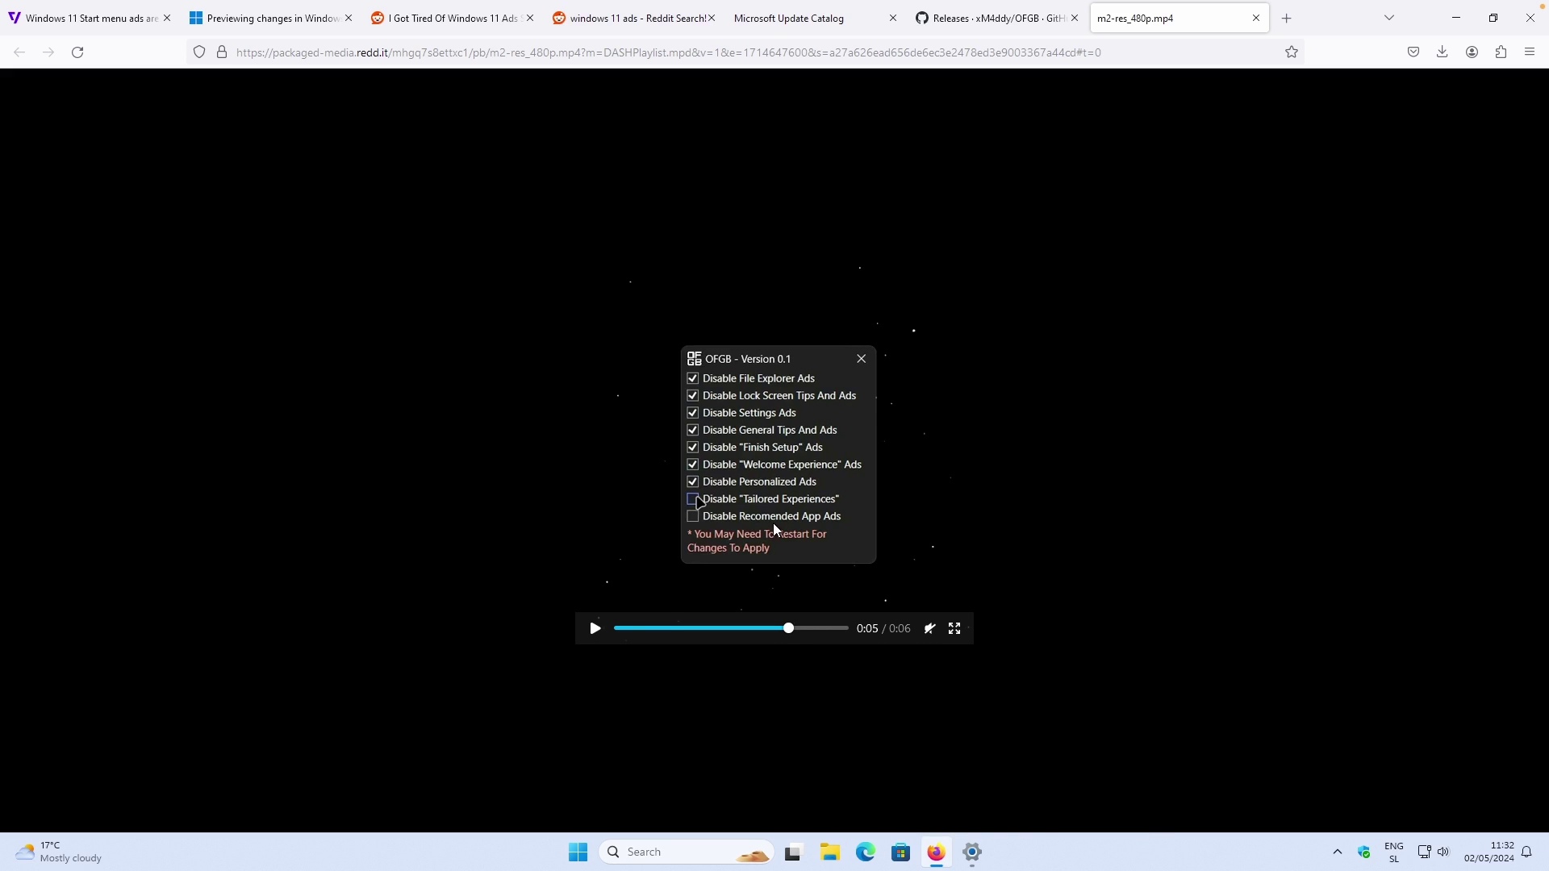
Step: Switch to Settings, open the Lock screen page under Personalization and set the lock screen status to None
left_click(972, 852)
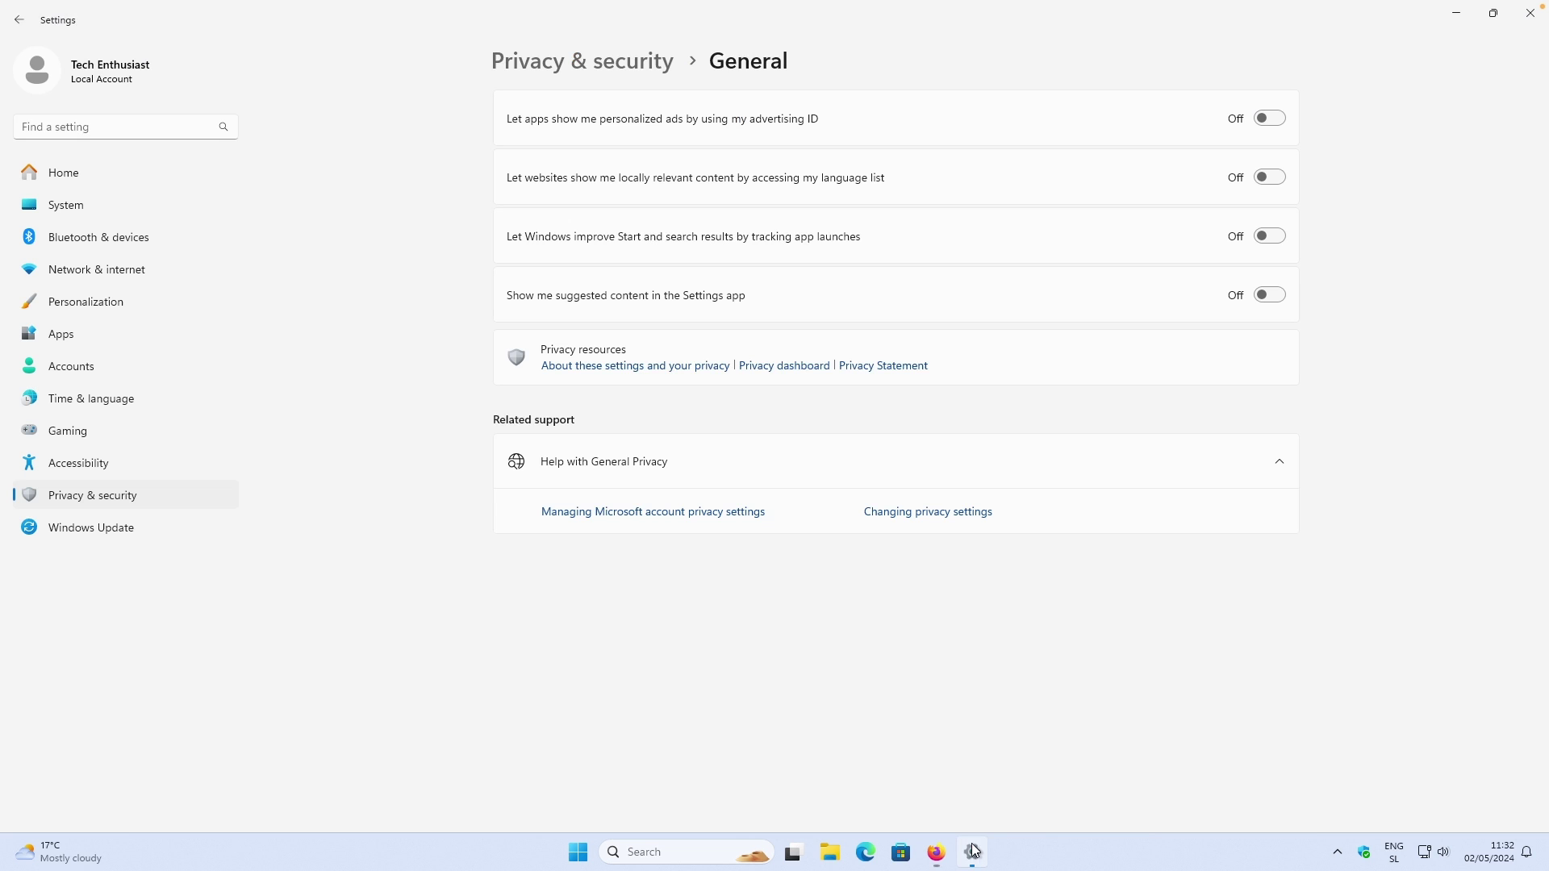
left_click(172, 301)
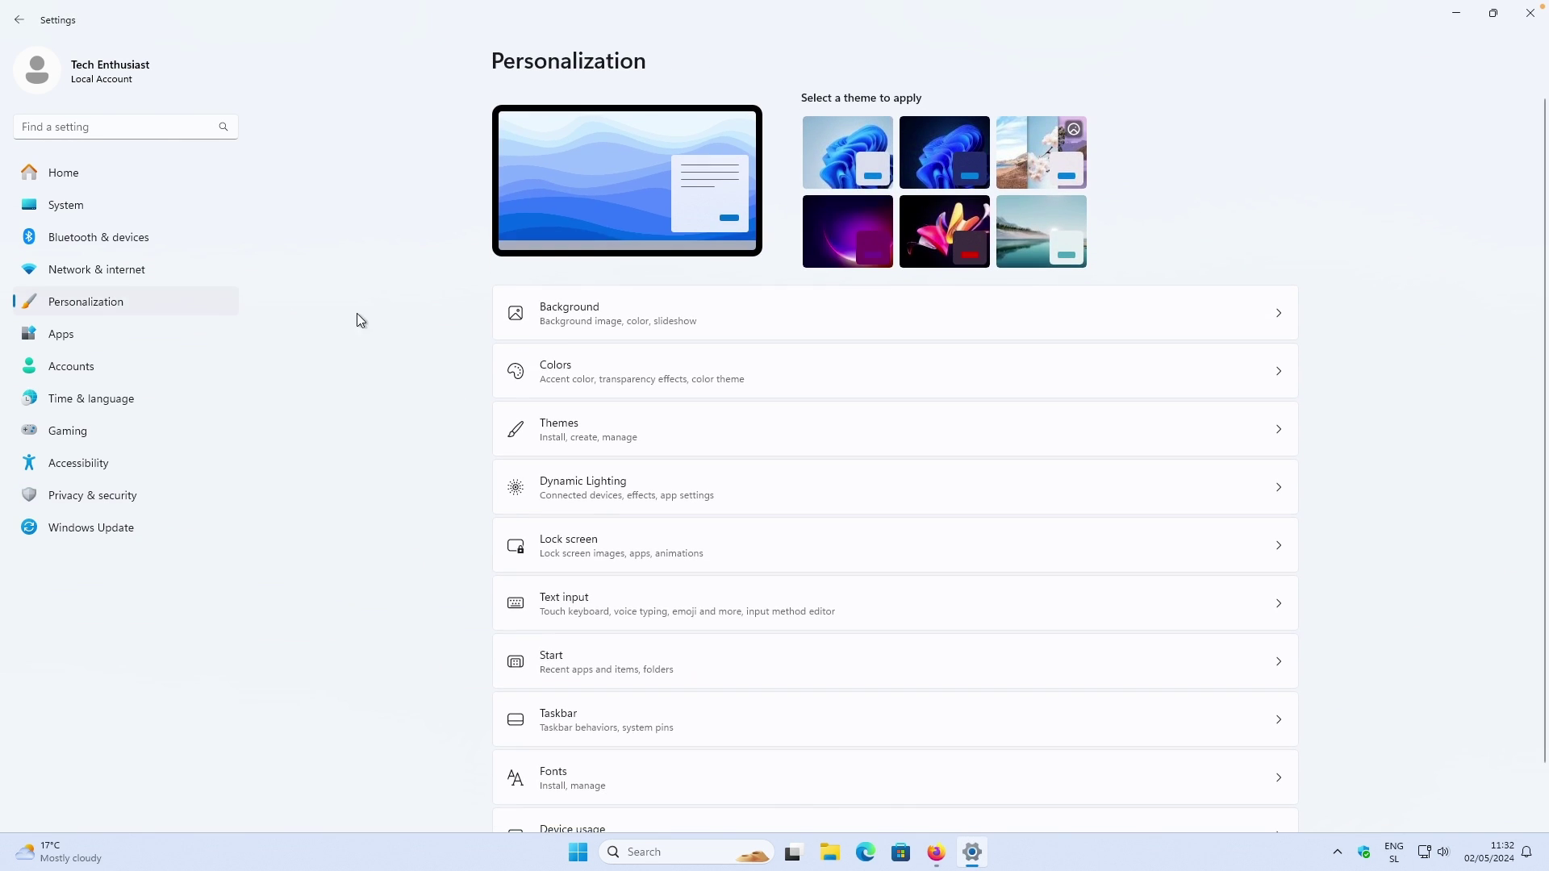
left_click(597, 542)
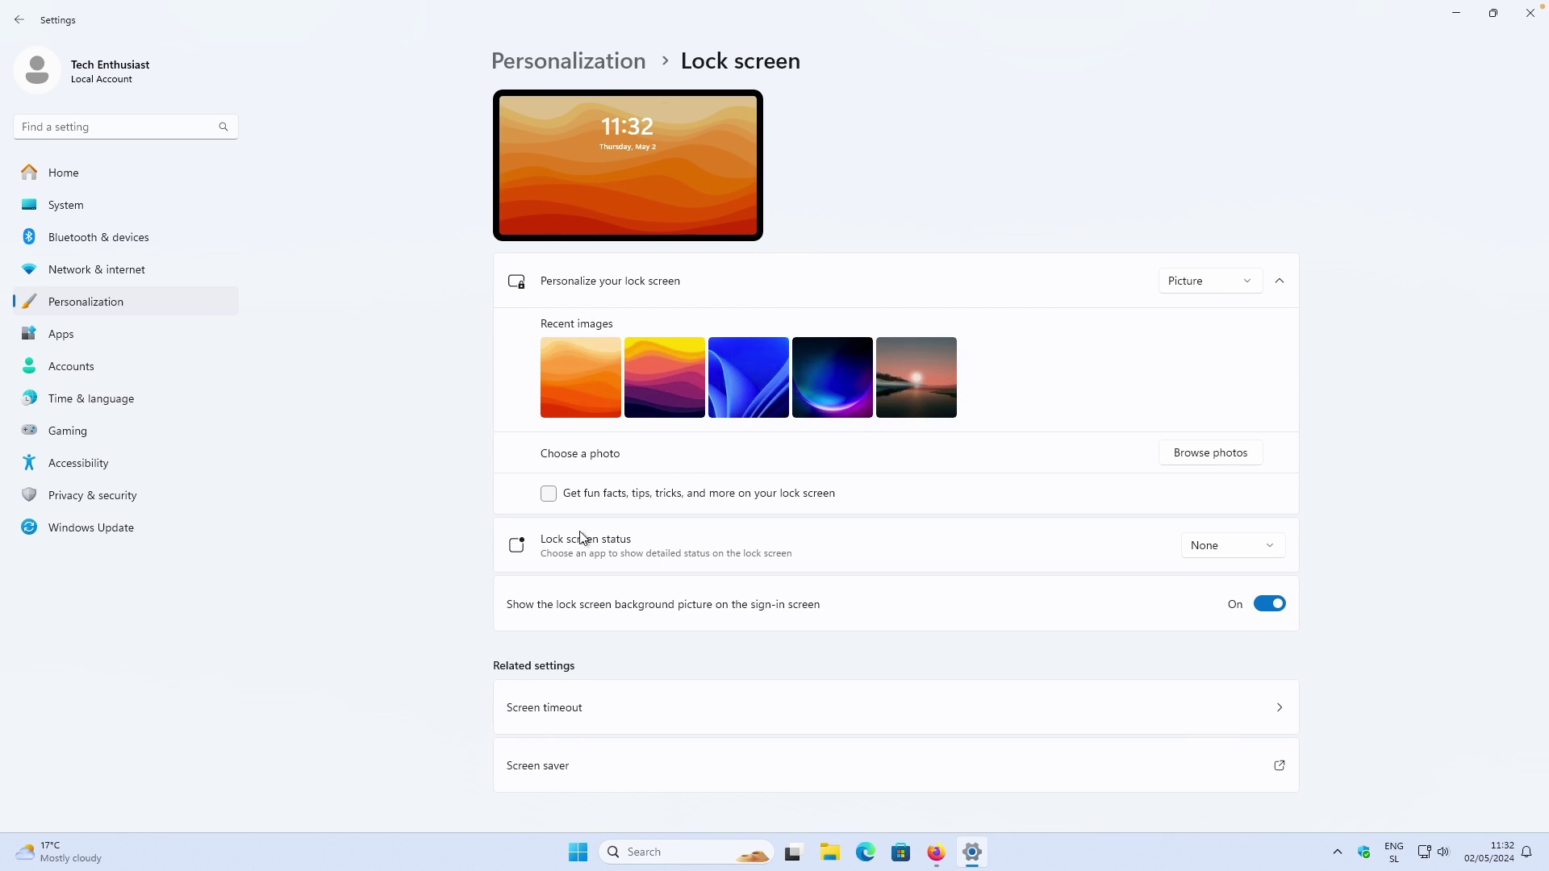
left_click(1252, 544)
left_click(1227, 547)
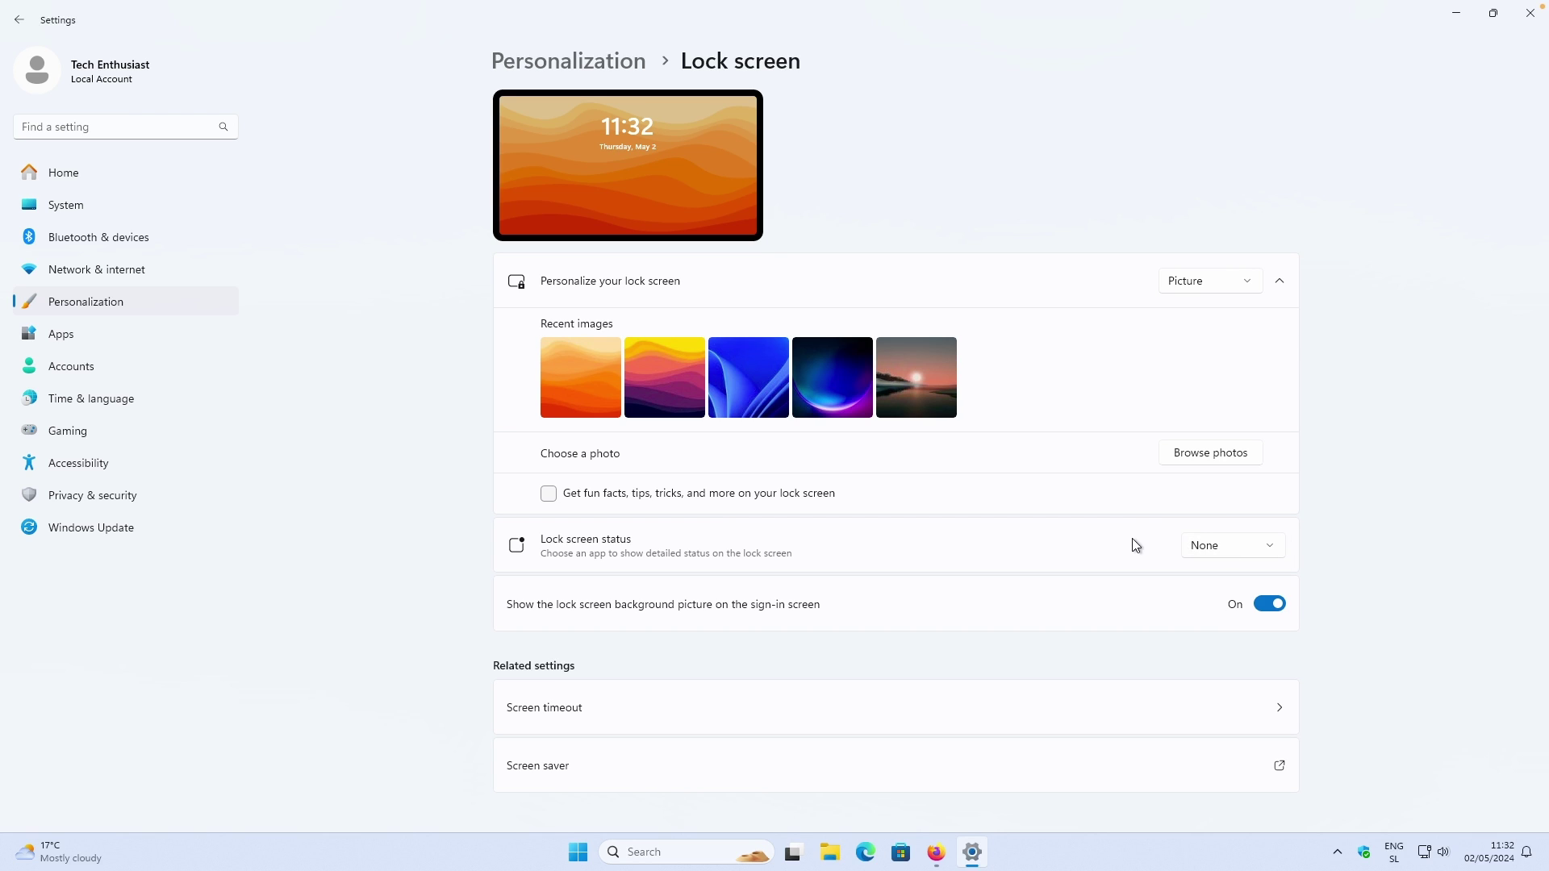